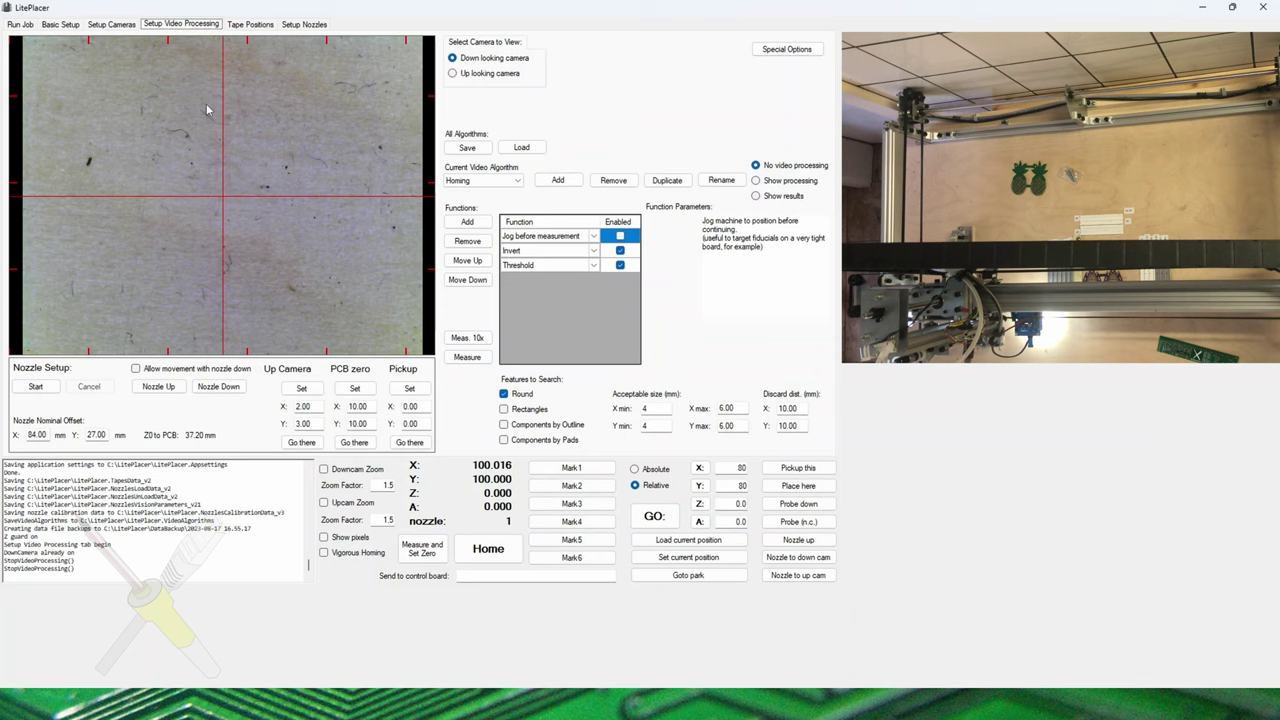
Start the nozzle offset setup and jog the machine over the PCB to about X 200, Y 170.
click(44, 391)
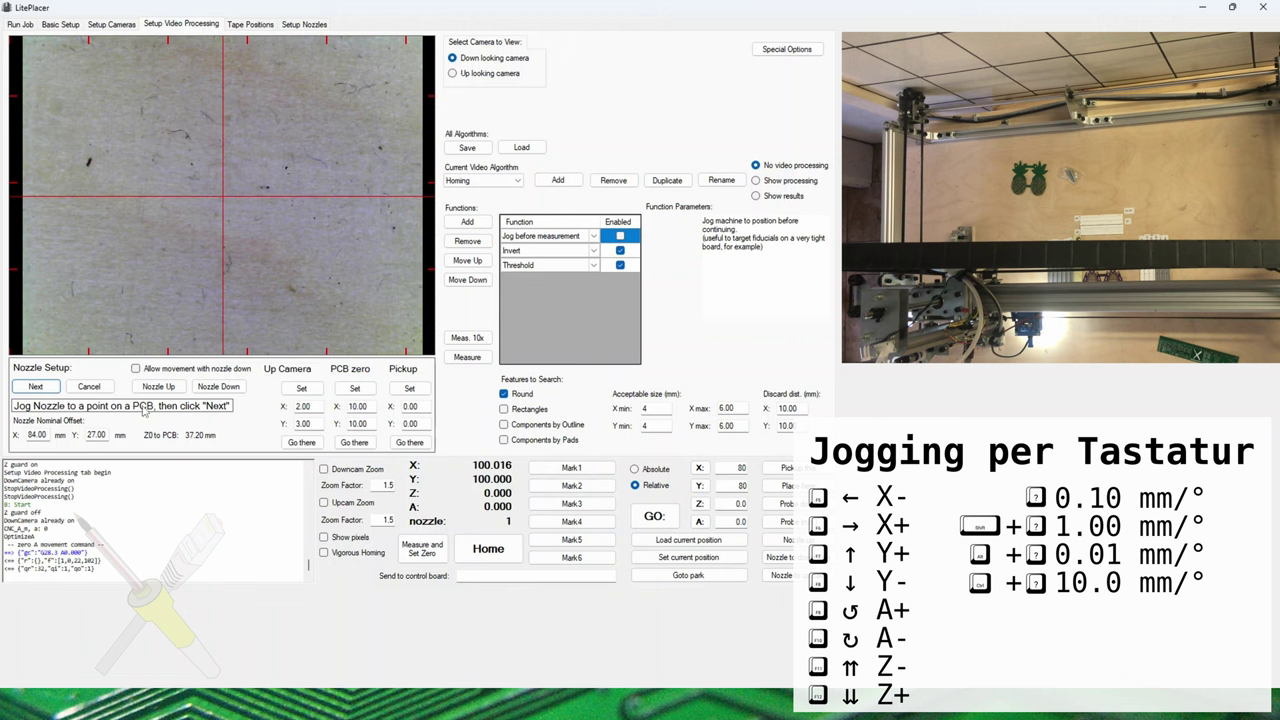
key(ctrl+F6)
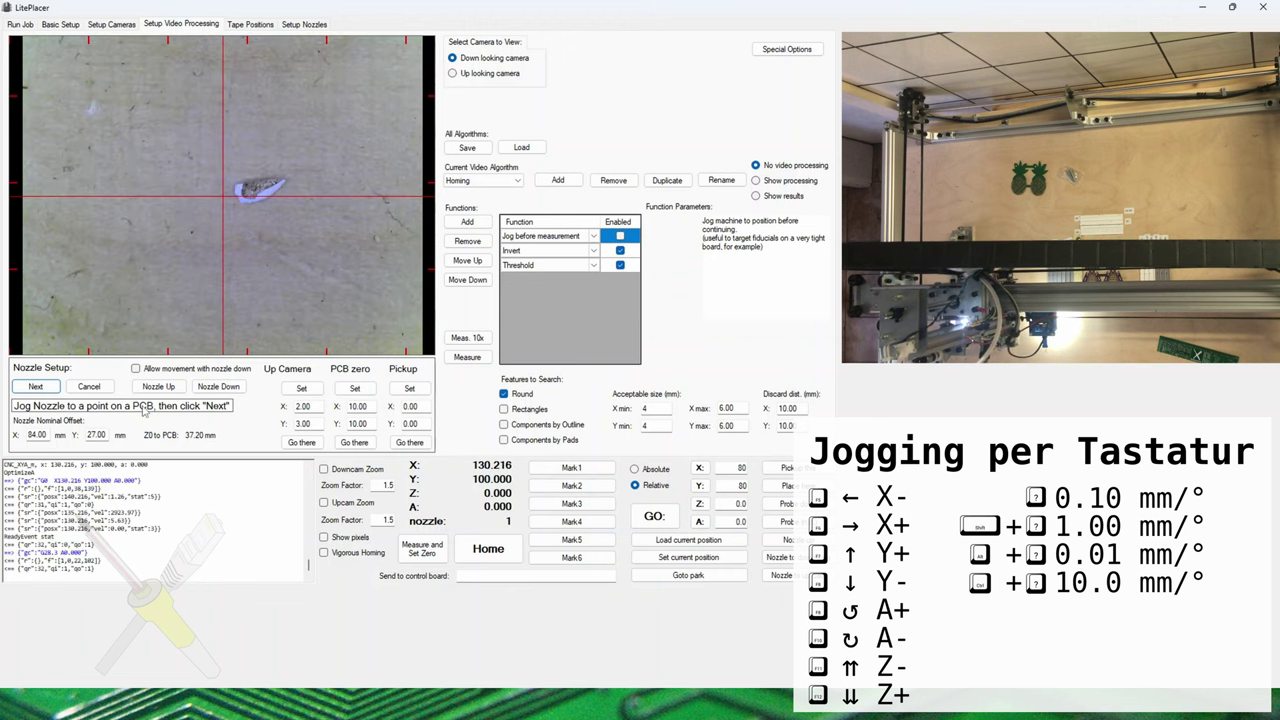
key(ctrl+F6)
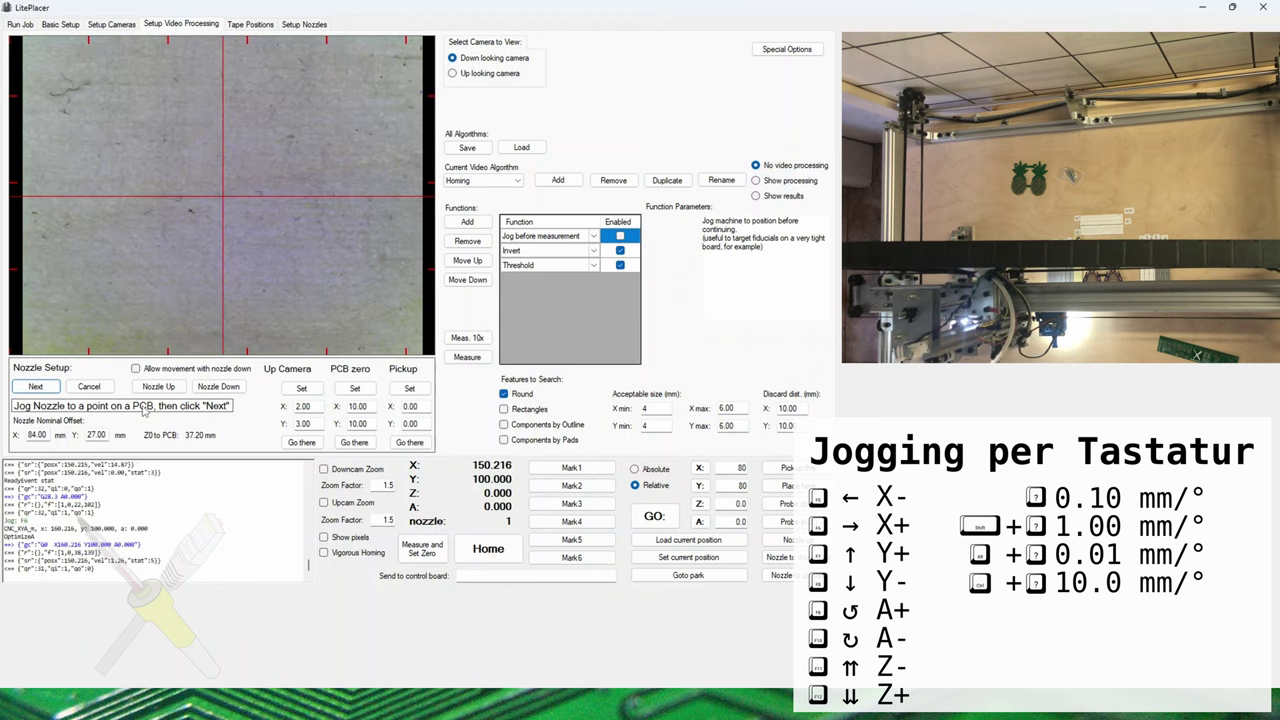
key(ctrl+F6)
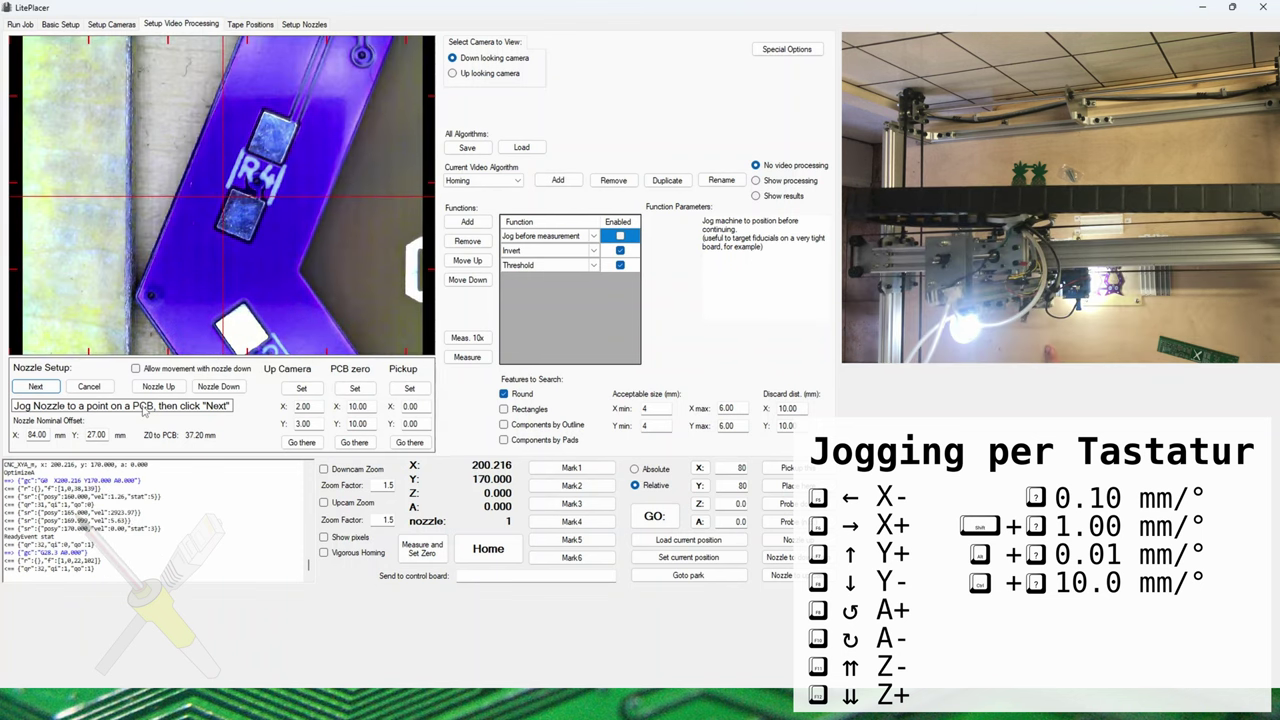
key(ctrl+F11)
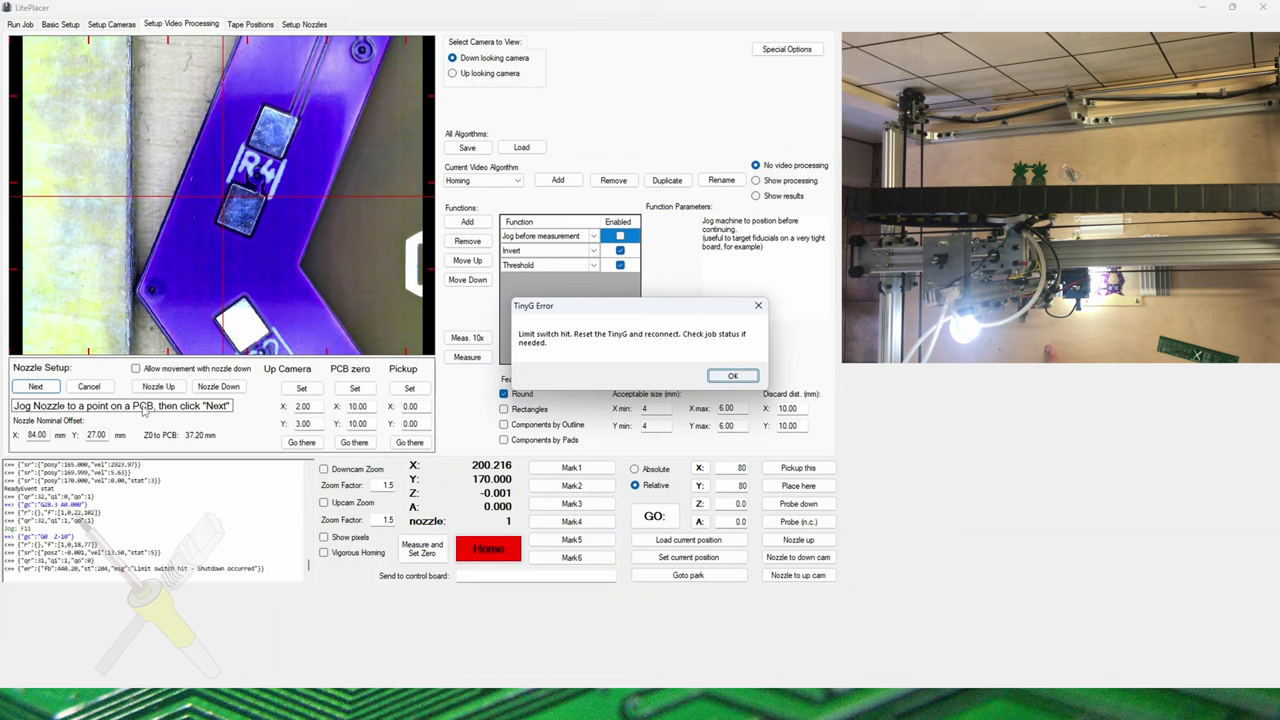
Dismiss the limit switch error and clear the control board's error state on its serial connection.
key(Return)
click(60, 24)
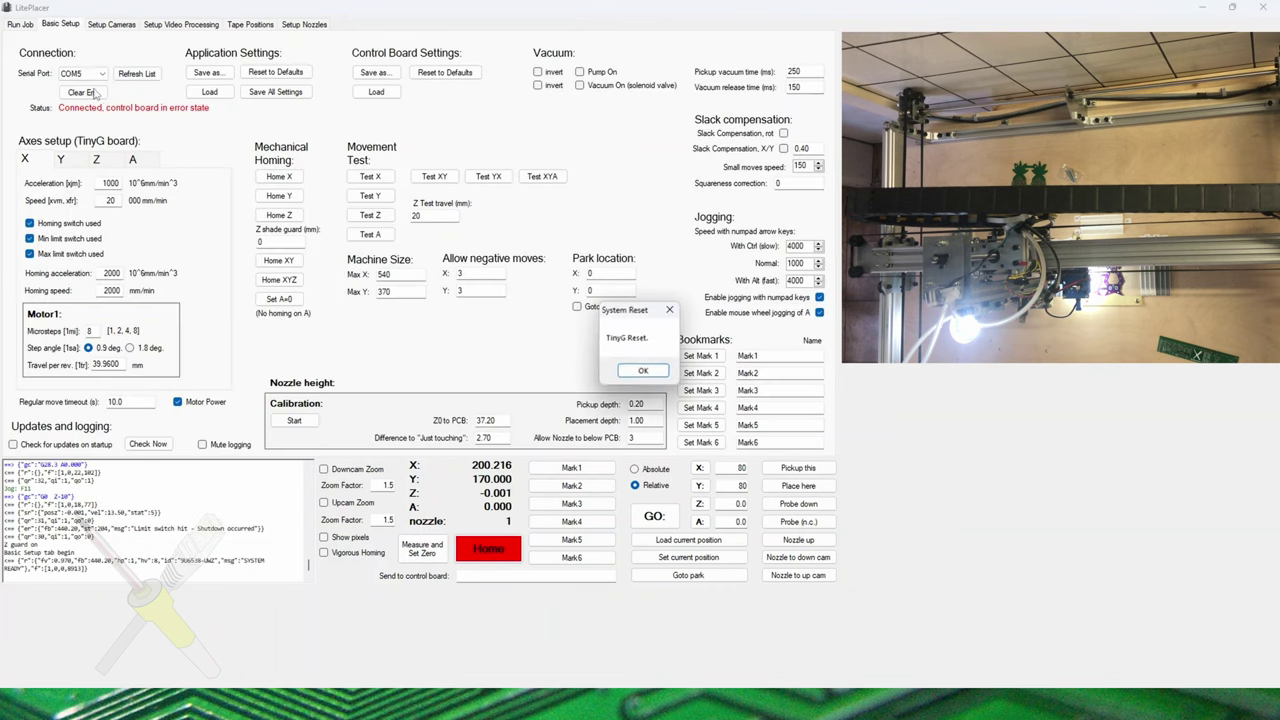
key(Return)
click(84, 93)
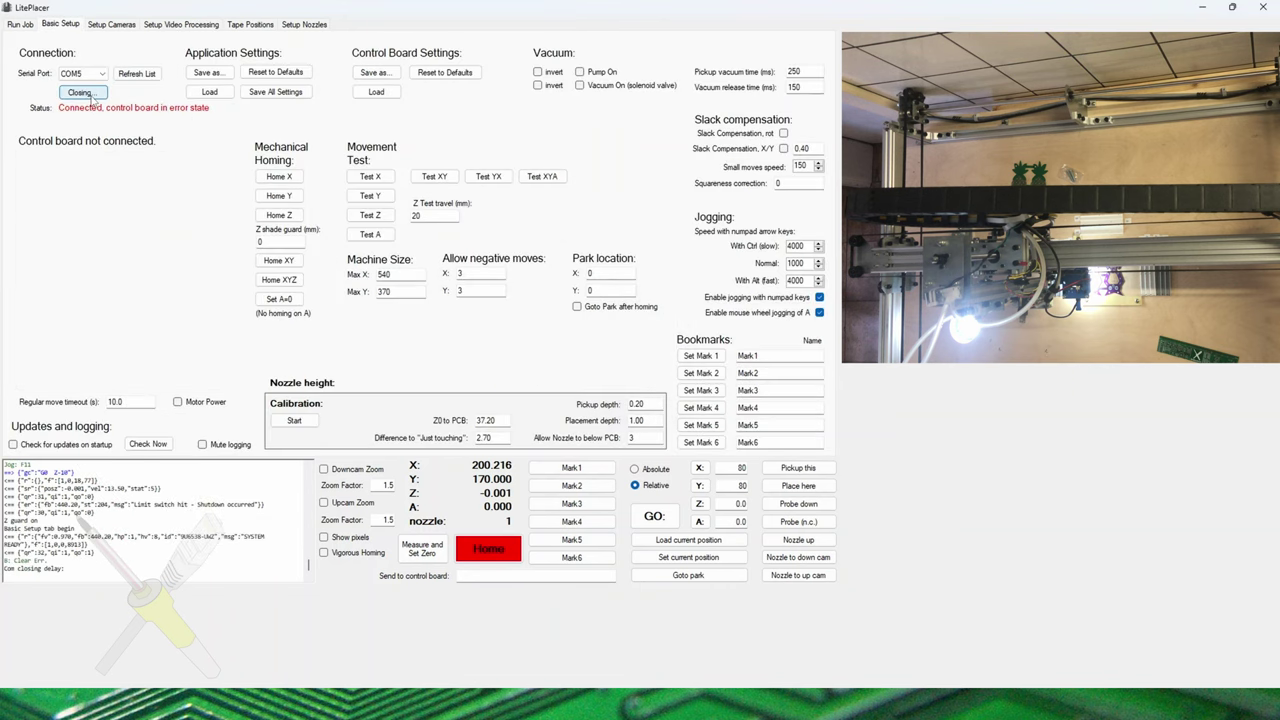
Home the machine and move it back to X 200, Y 170.
click(477, 557)
click(660, 517)
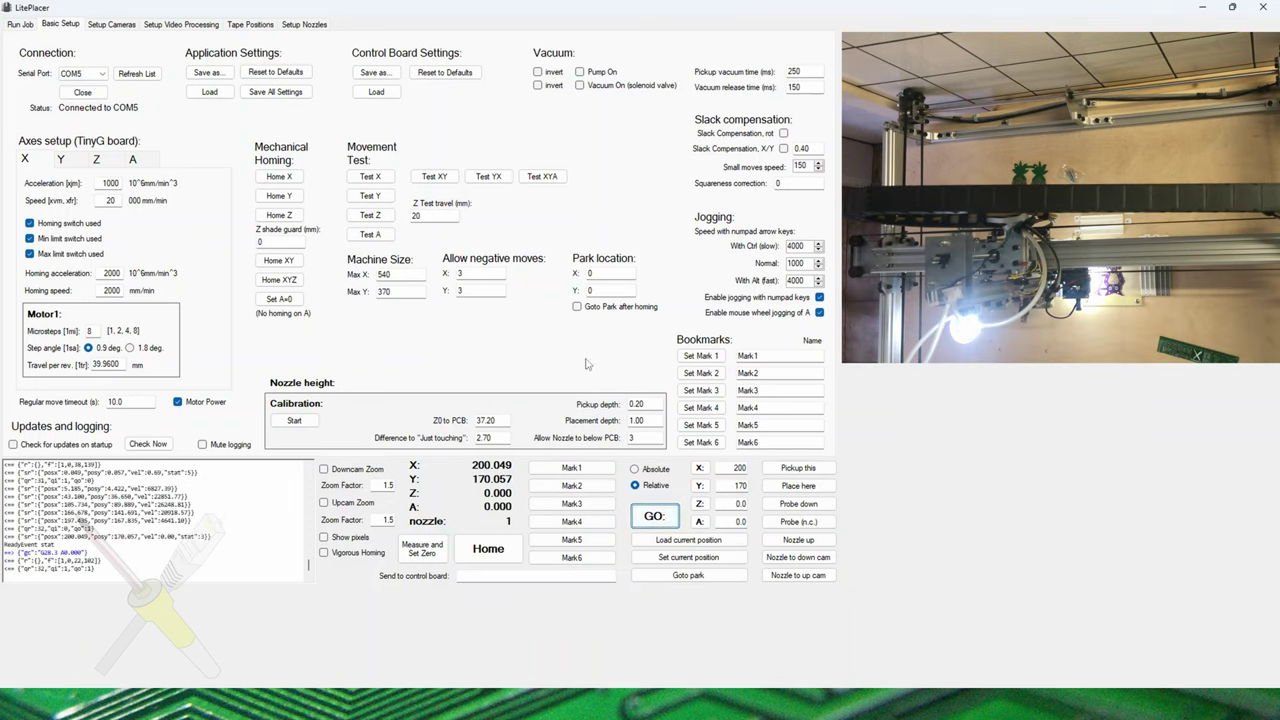
Lower the nozzle by jogging Z to about 32.4 mm and try to jog it along X.
double_click(740, 504)
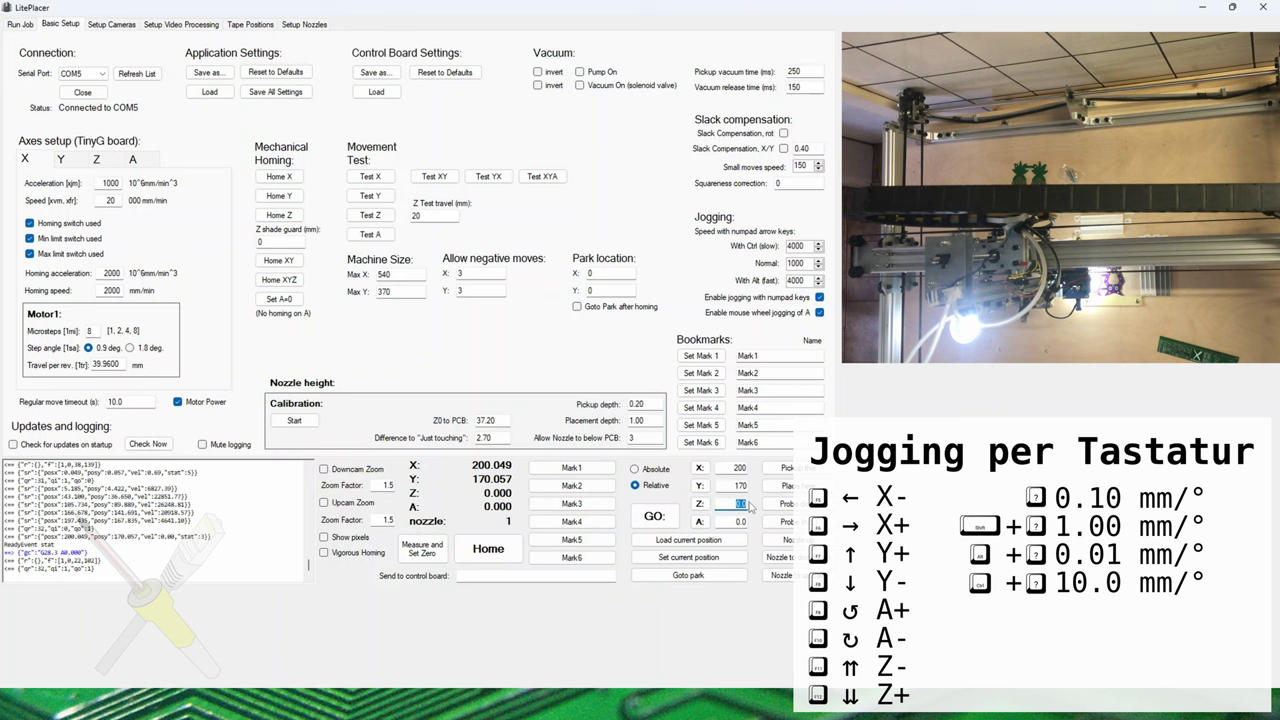
key(alt+F12)
key(Return)
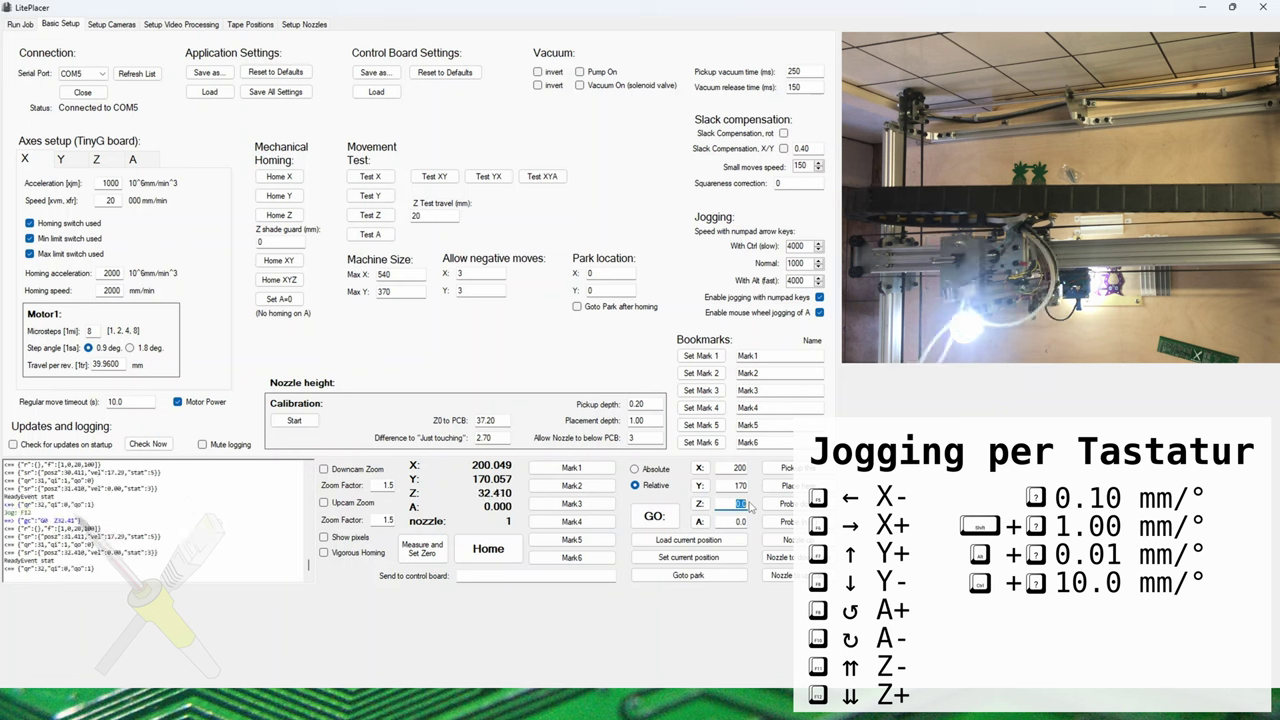
key(F5)
key(F5)
key(F6)
key(F6)
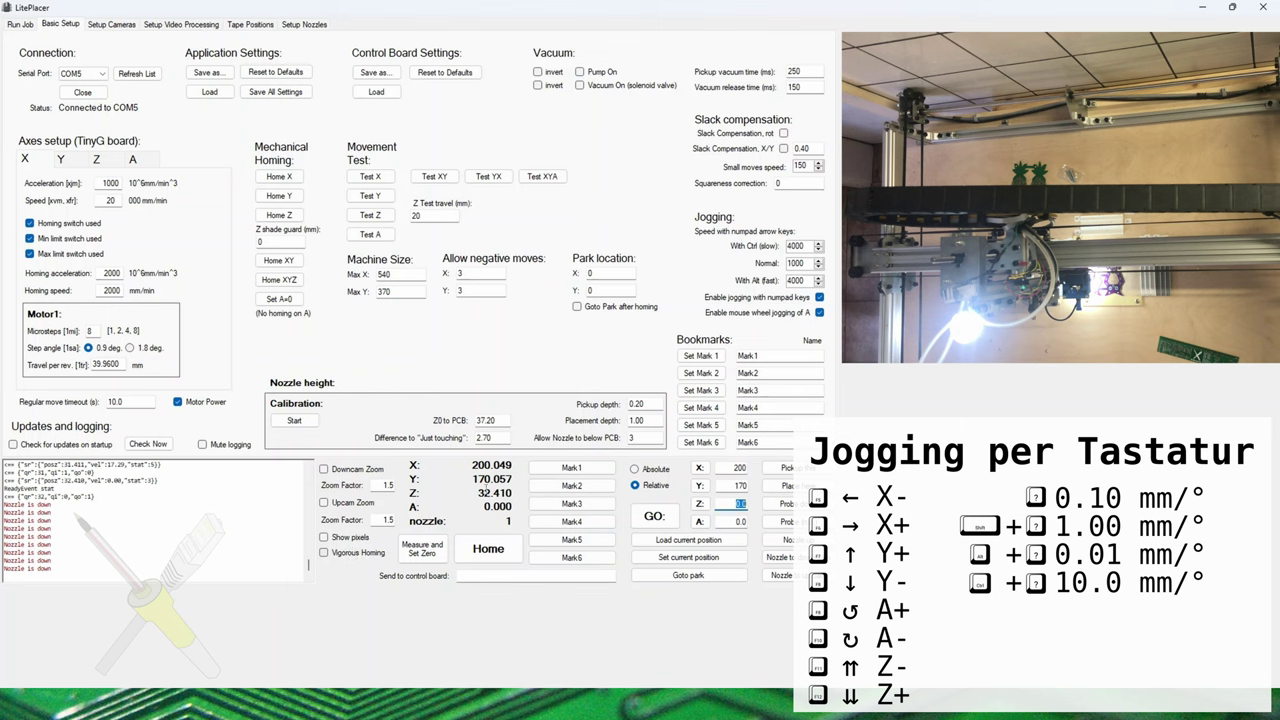
Allow movement with the nozzle down and jog the nozzle onto its target point at about X 208.27, Y 168.85, Z 35.11.
click(304, 24)
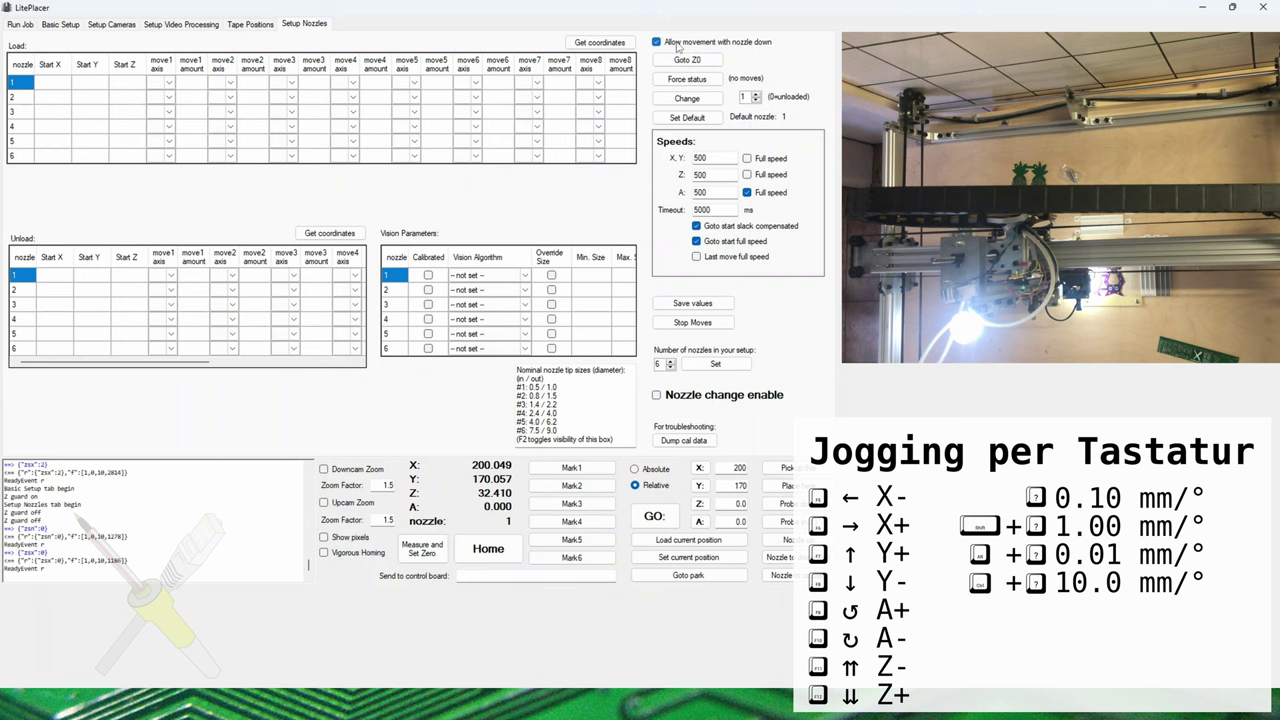
key(F6)
key(F6)
key(F11)
key(F11)
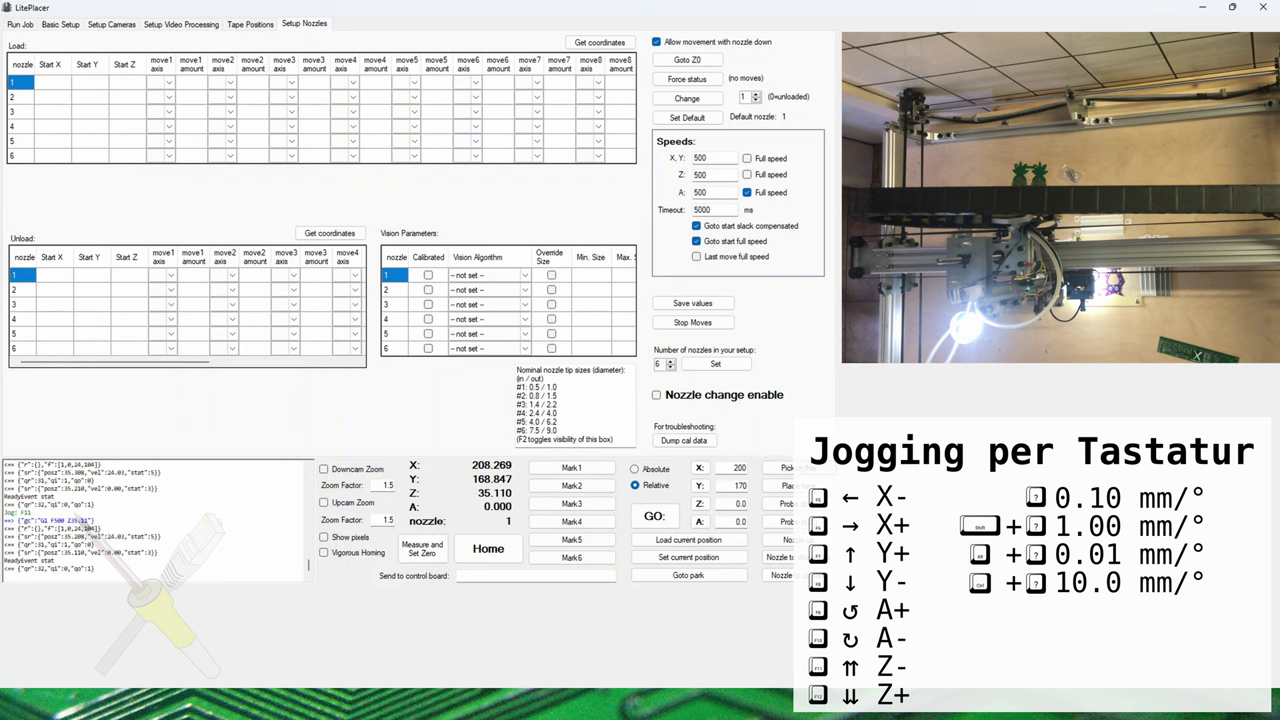
Raise the nozzle, return to the nozzle setup and accept the current position as the nozzle's point.
click(780, 539)
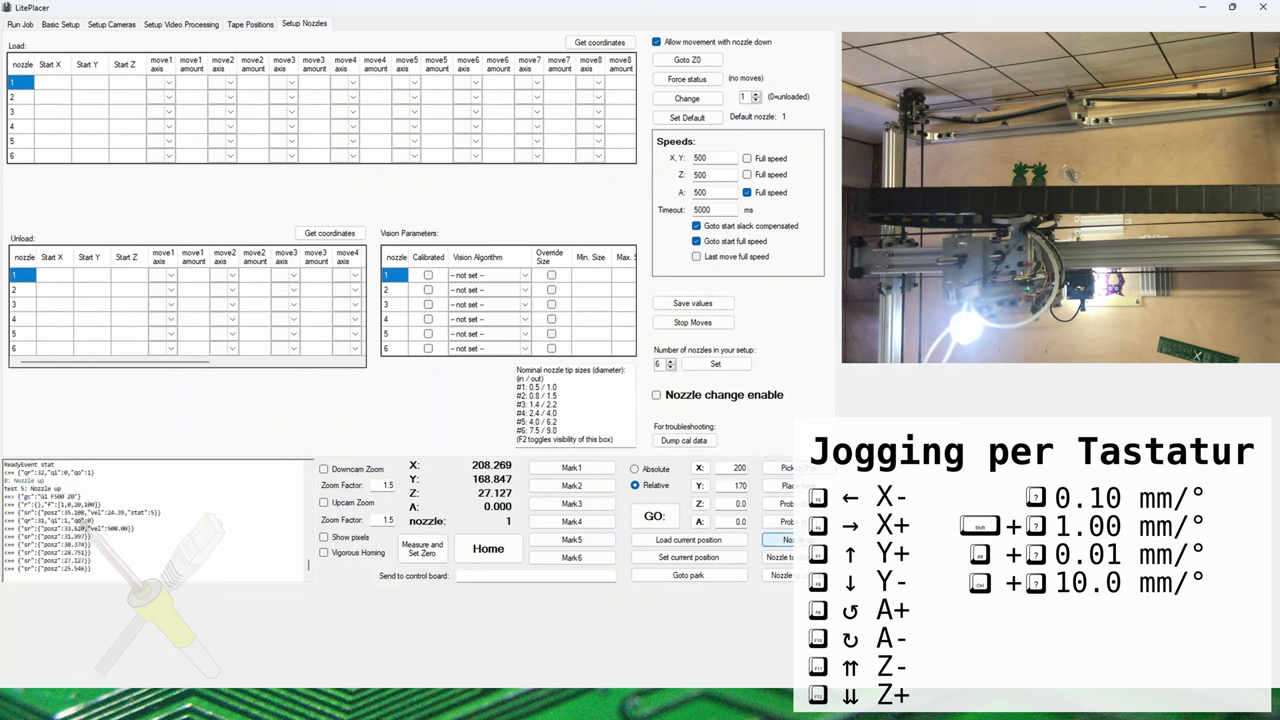
click(112, 24)
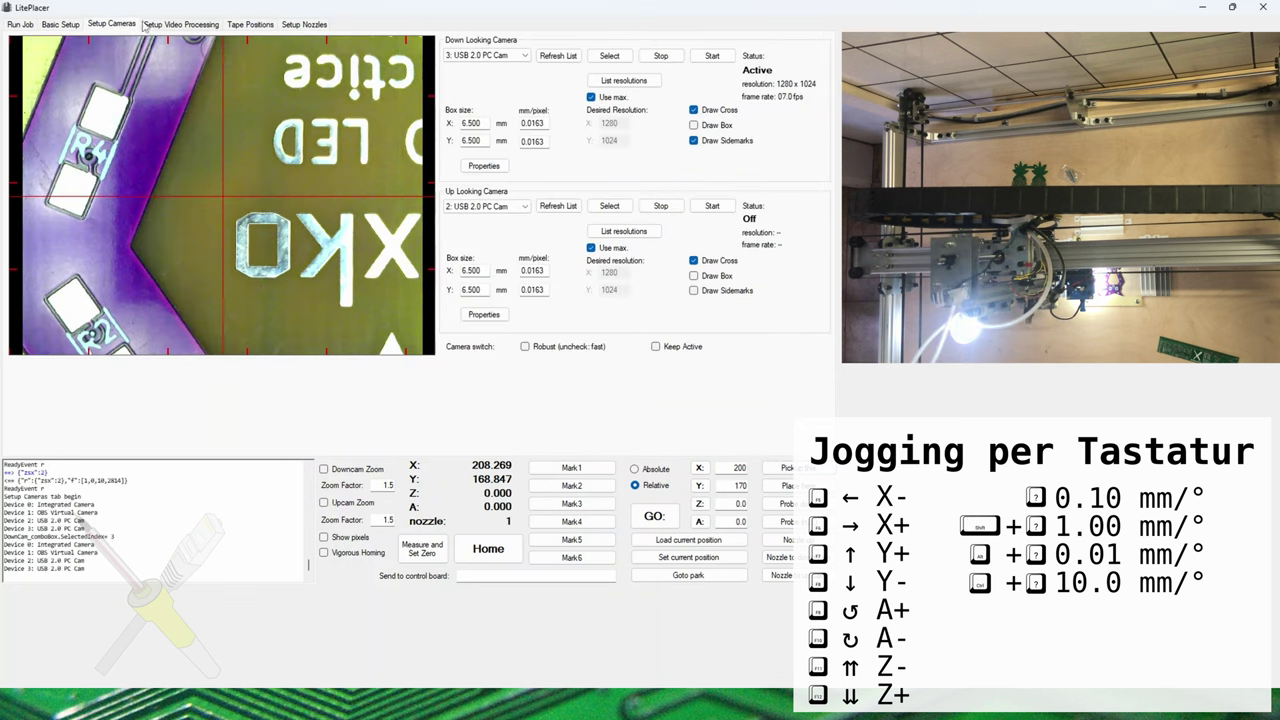
click(147, 24)
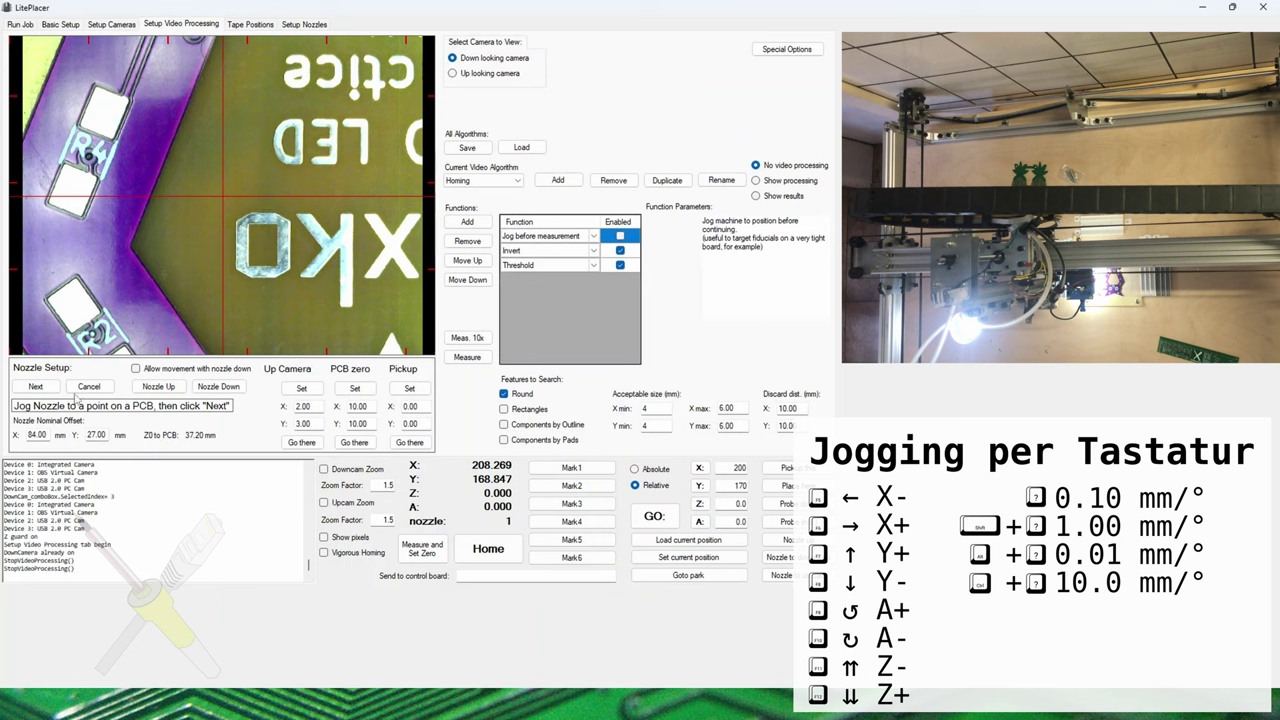
click(38, 388)
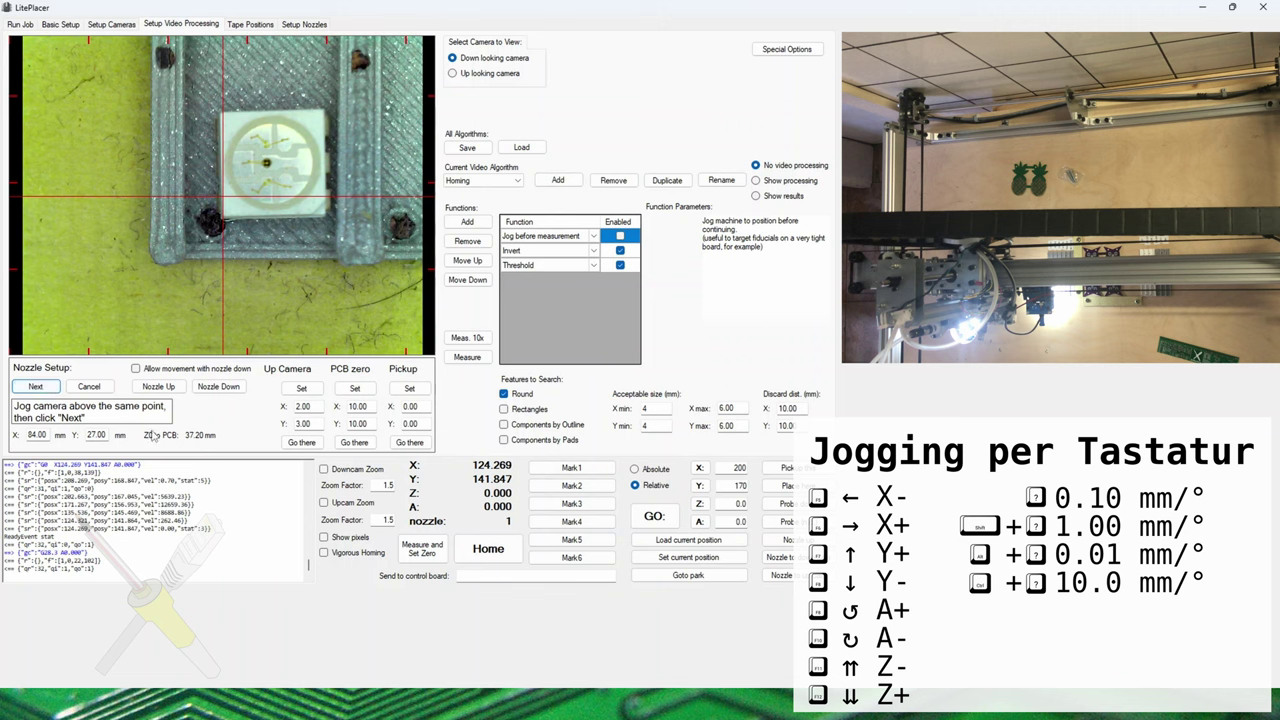
Jog the down camera over the centre of the white LED at about X 126.58, Y 143.36 and accept it as the same point.
key(F6)
key(F6)
key(F6)
key(F6)
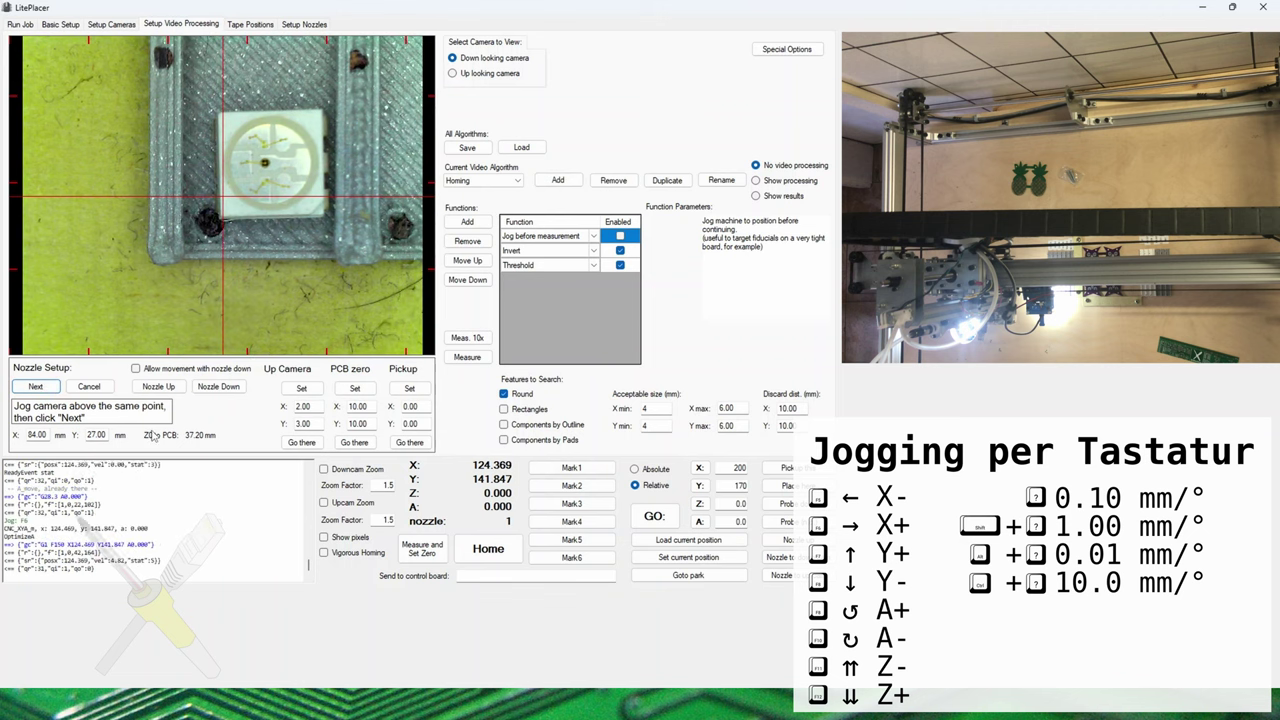
key(shift+F7)
key(shift+F6)
key(F6)
key(F7)
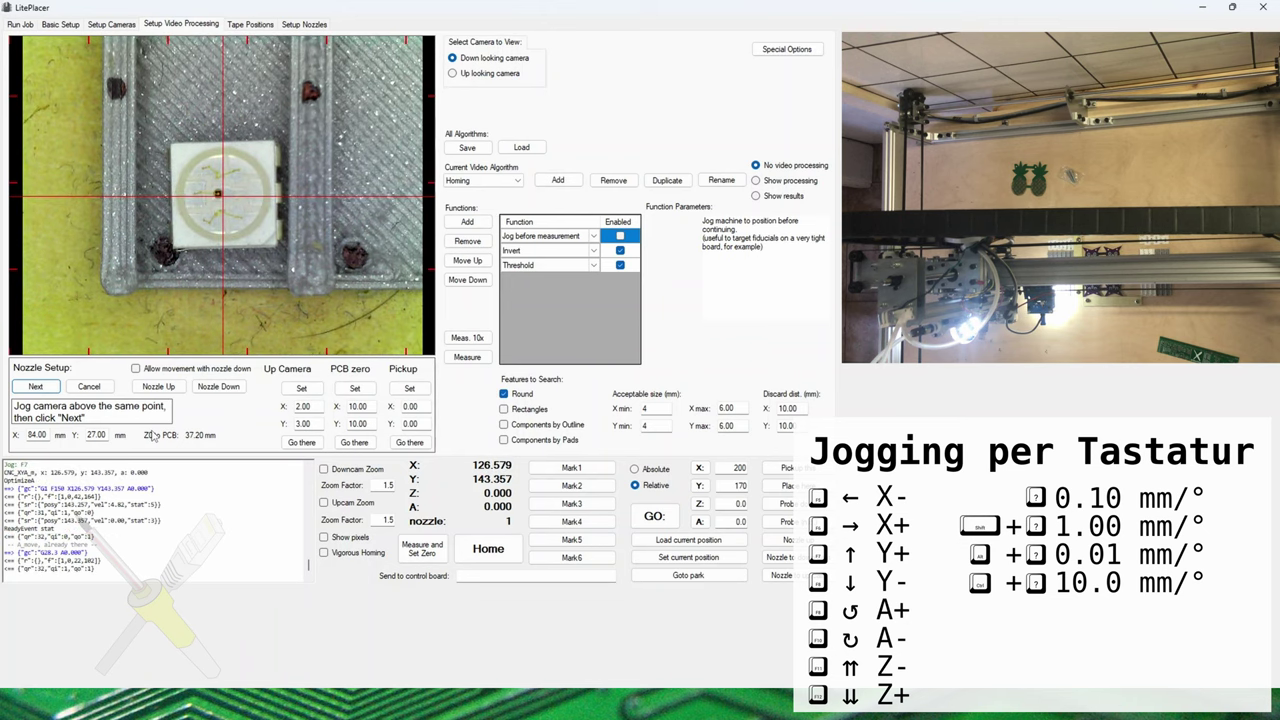
click(35, 386)
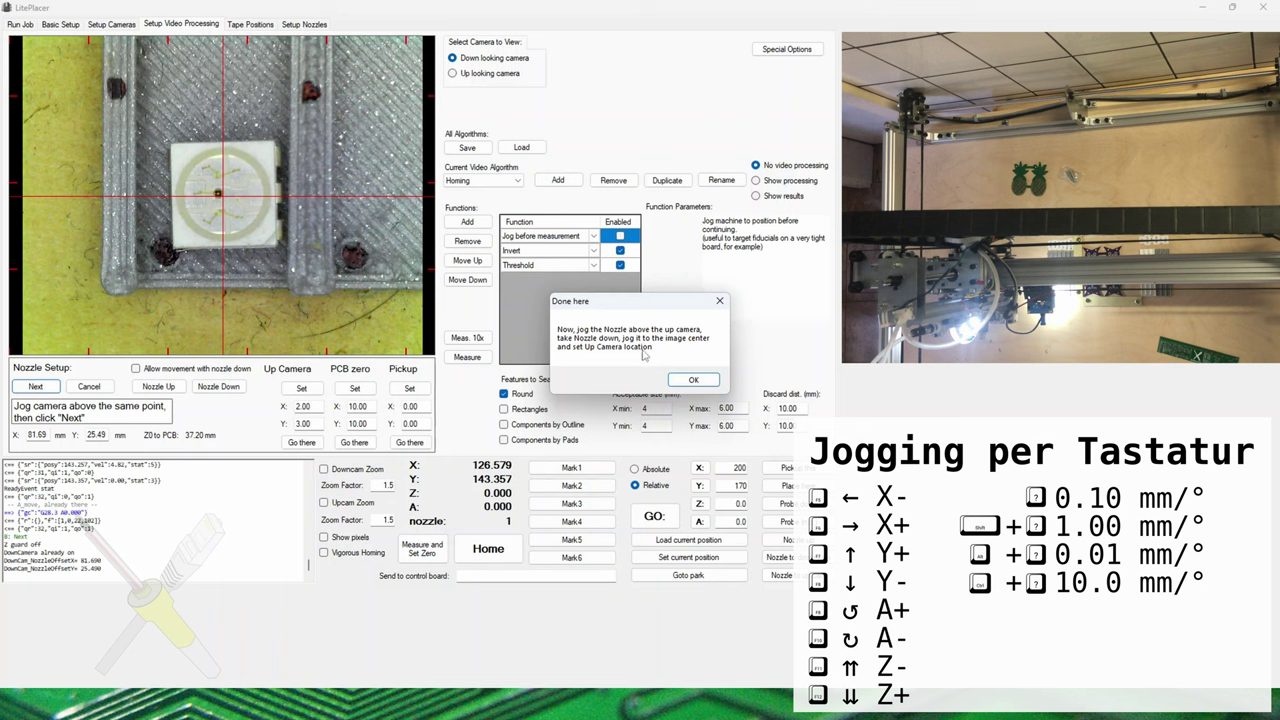
click(702, 384)
Store X 3.359, Y 100.057 as the Up Camera location and check the nozzle's centering by raising and lowering it.
click(158, 386)
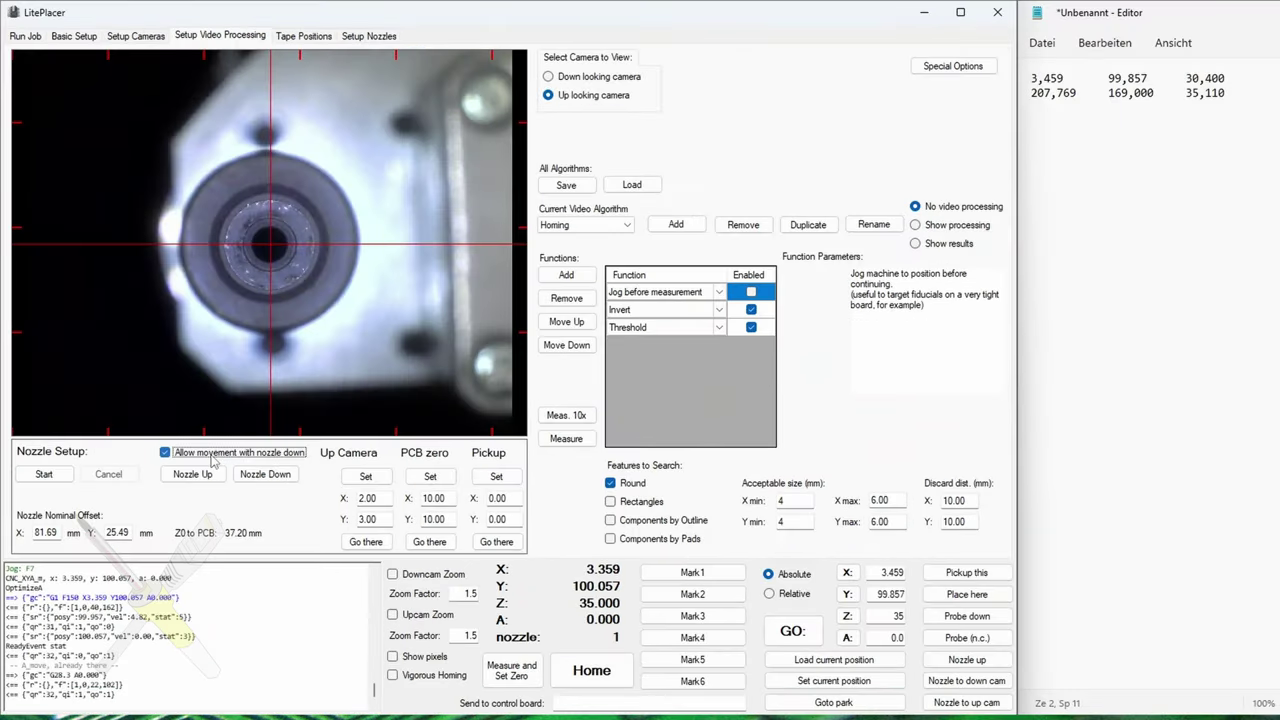
click(359, 478)
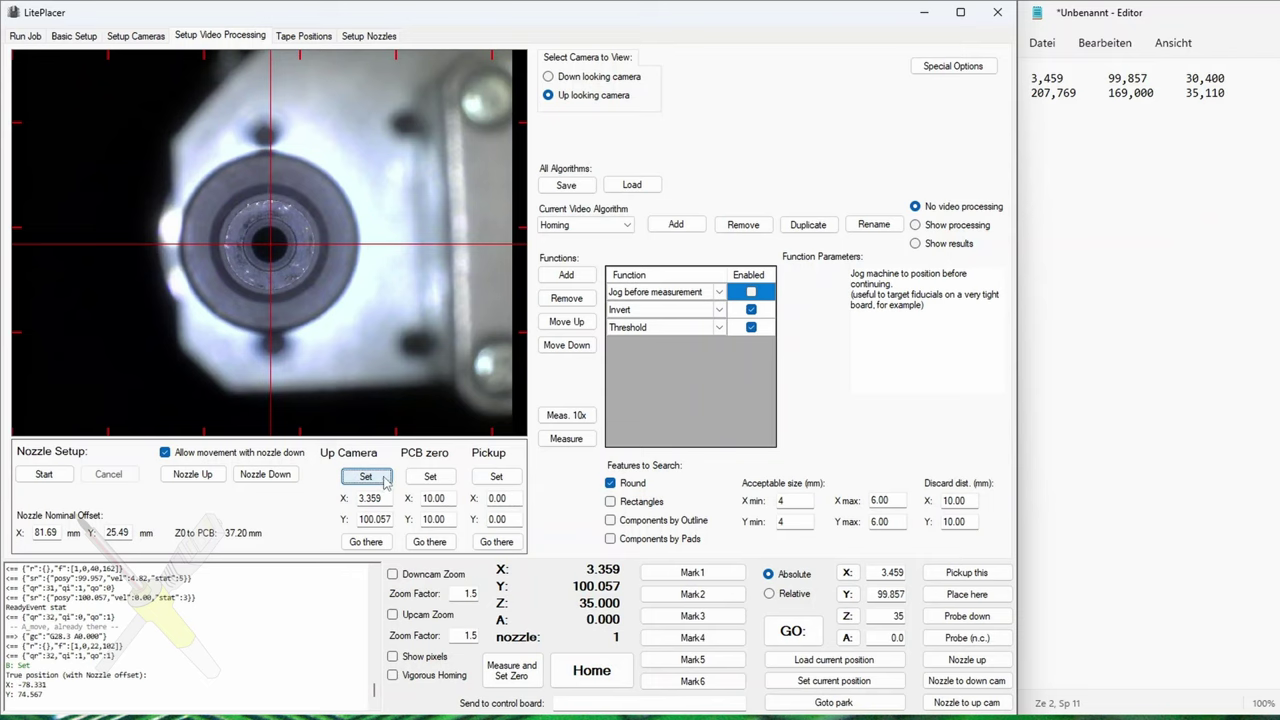
click(205, 478)
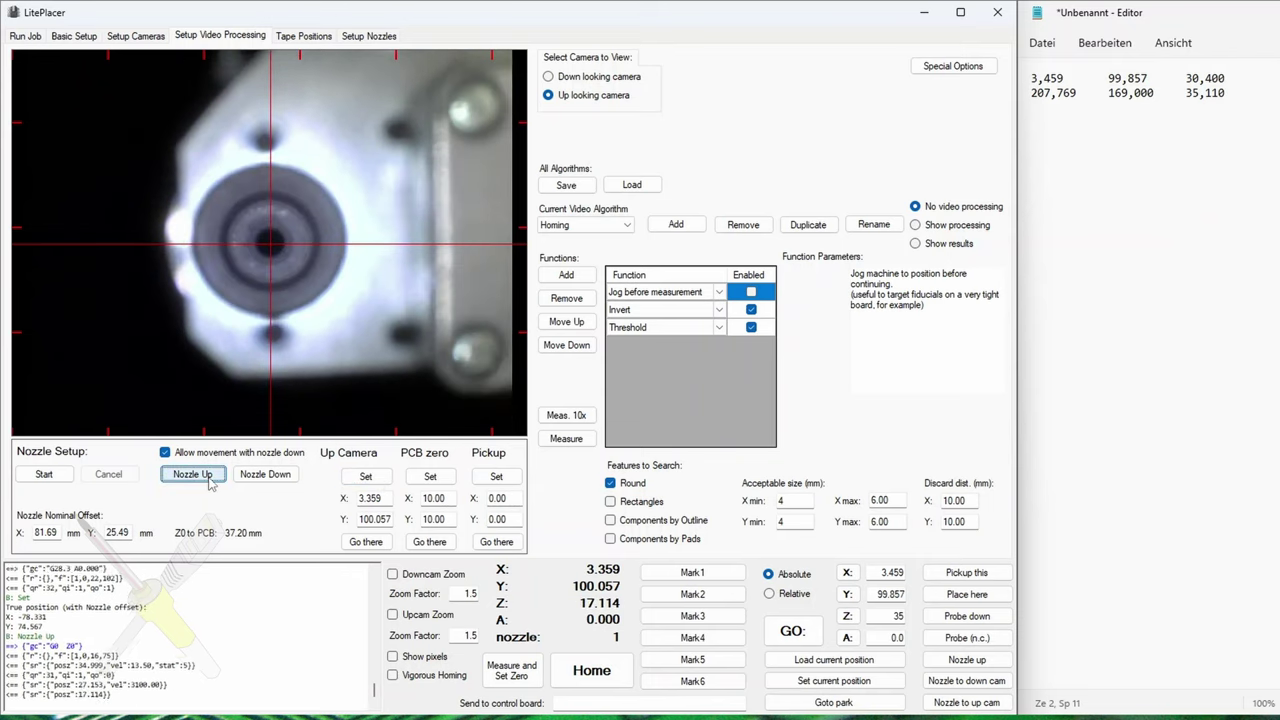
click(248, 476)
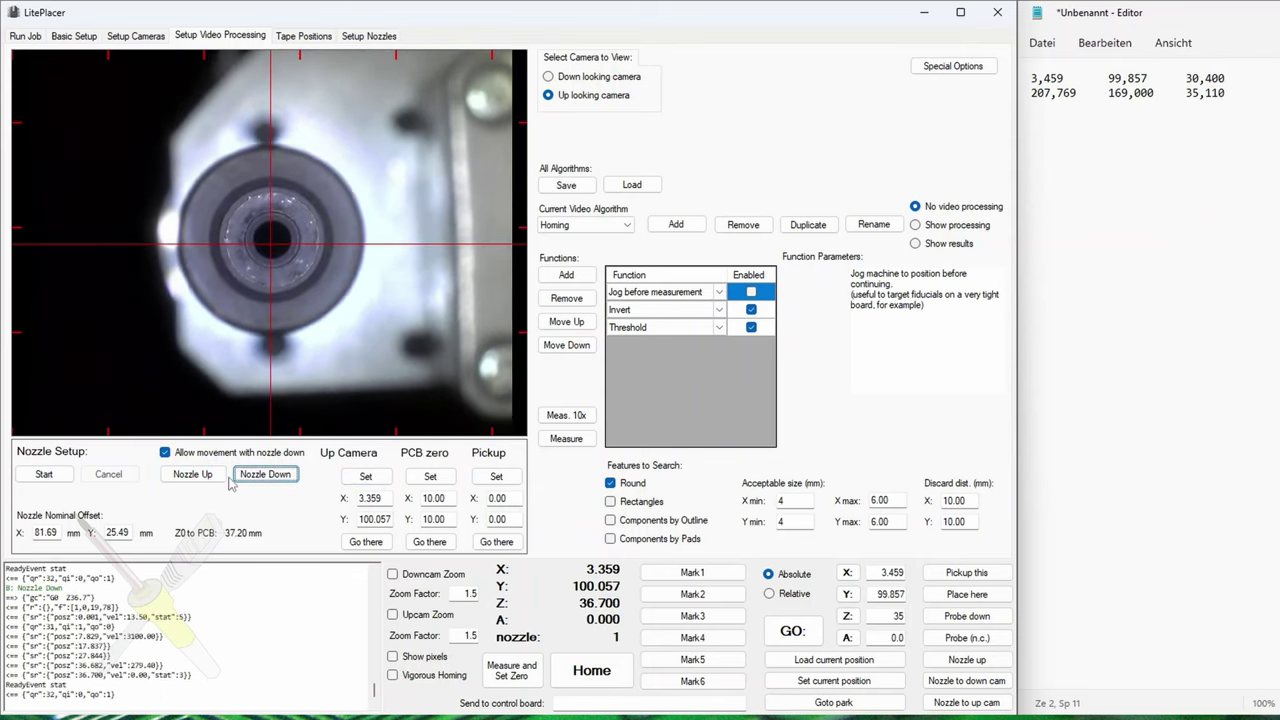
click(193, 477)
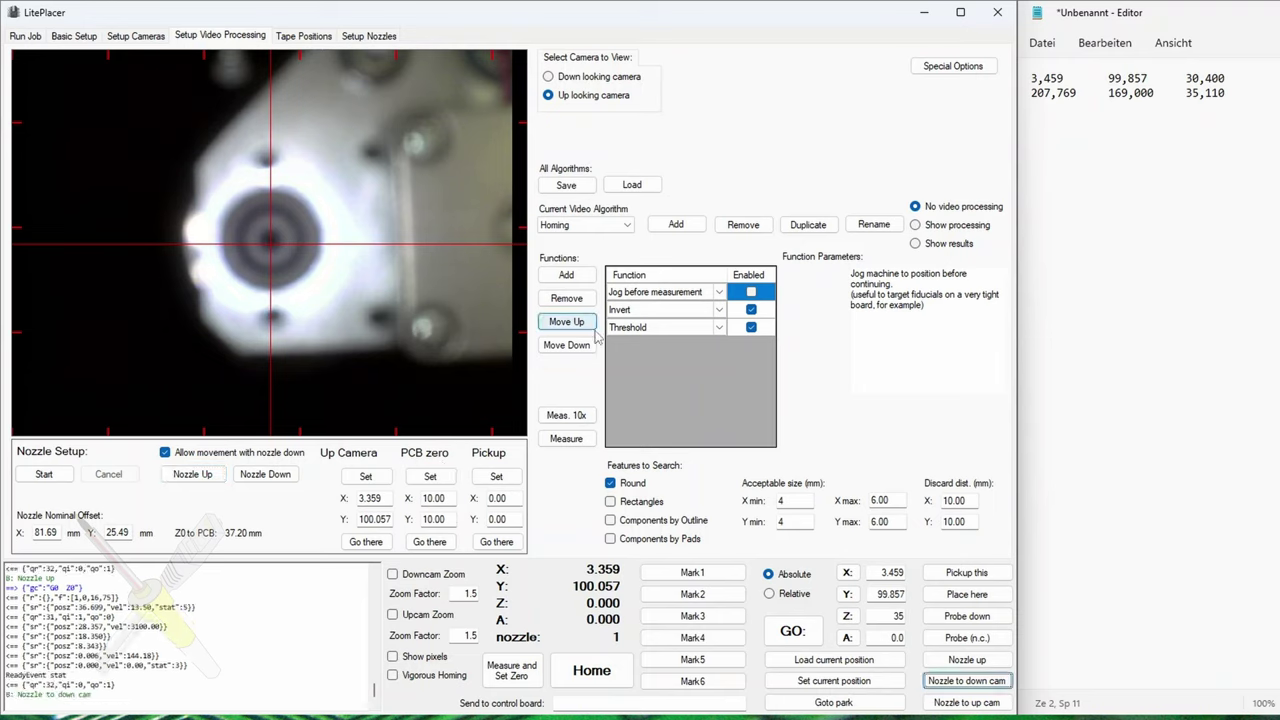
Move the machine to absolute X 210, Y 170 and view the down looking camera.
double_click(889, 572)
text(210)
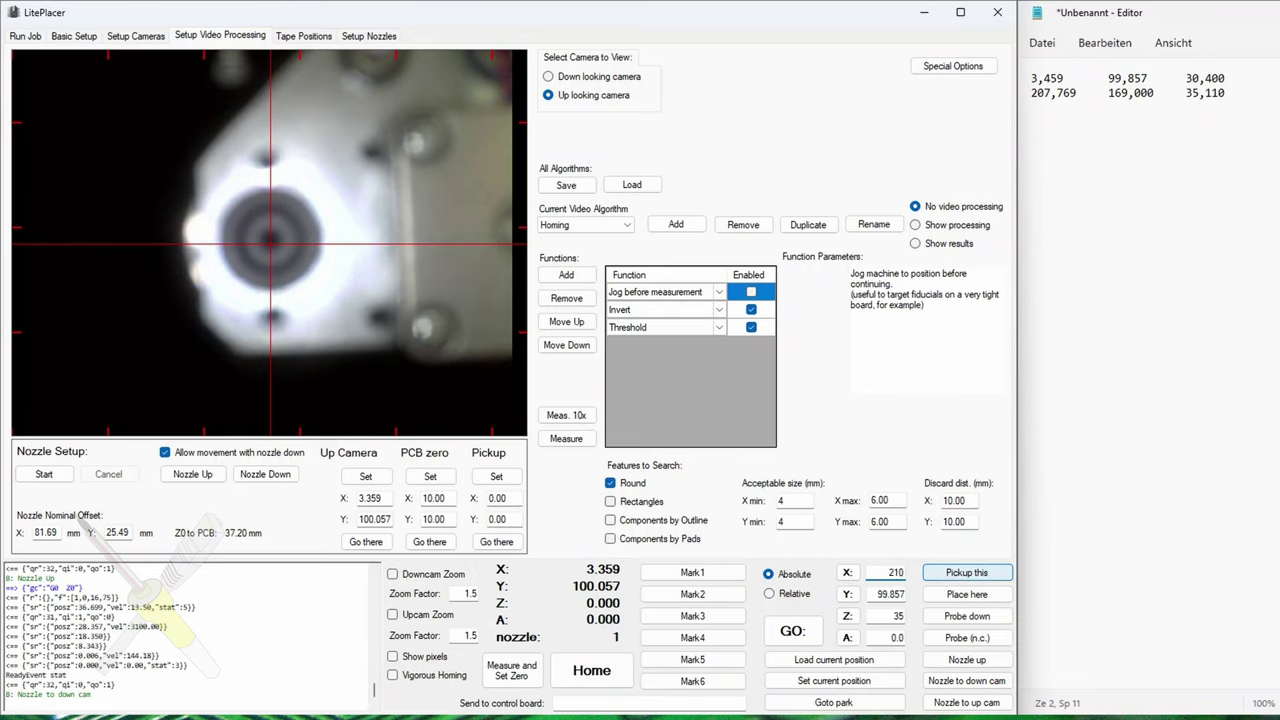
key(Tab)
key(BackSpace)
text(170)
click(847, 572)
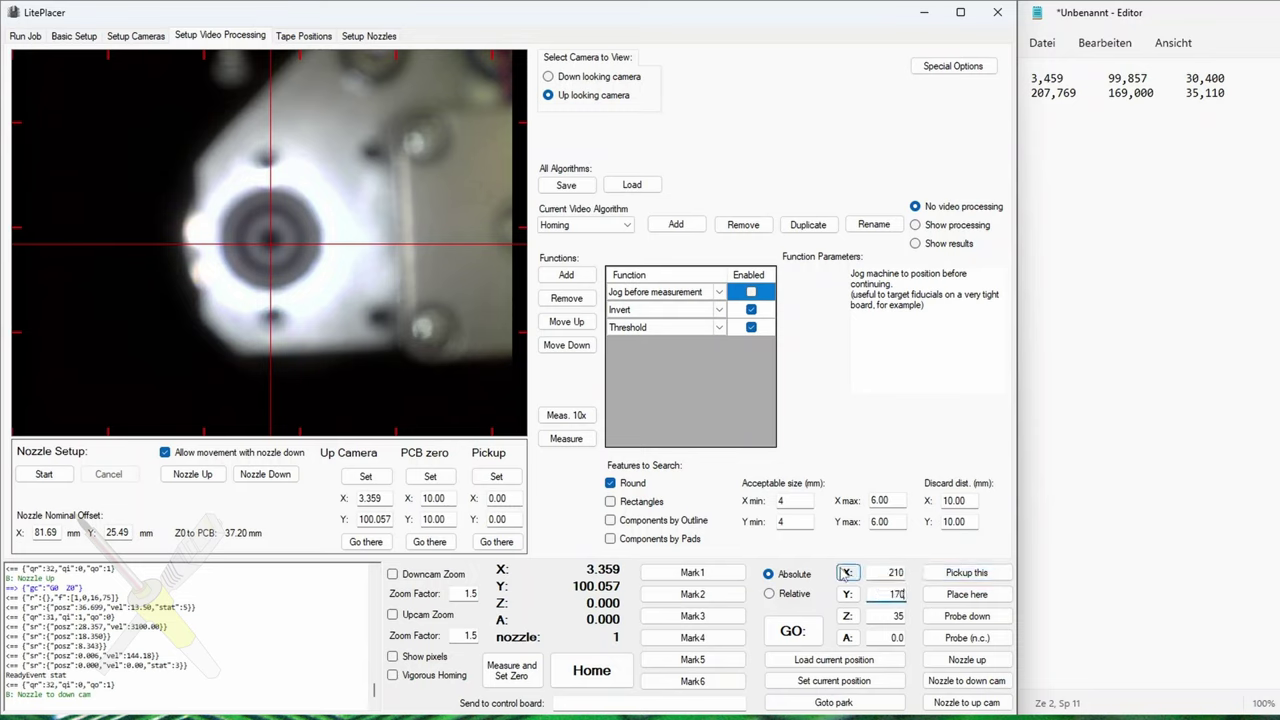
click(847, 594)
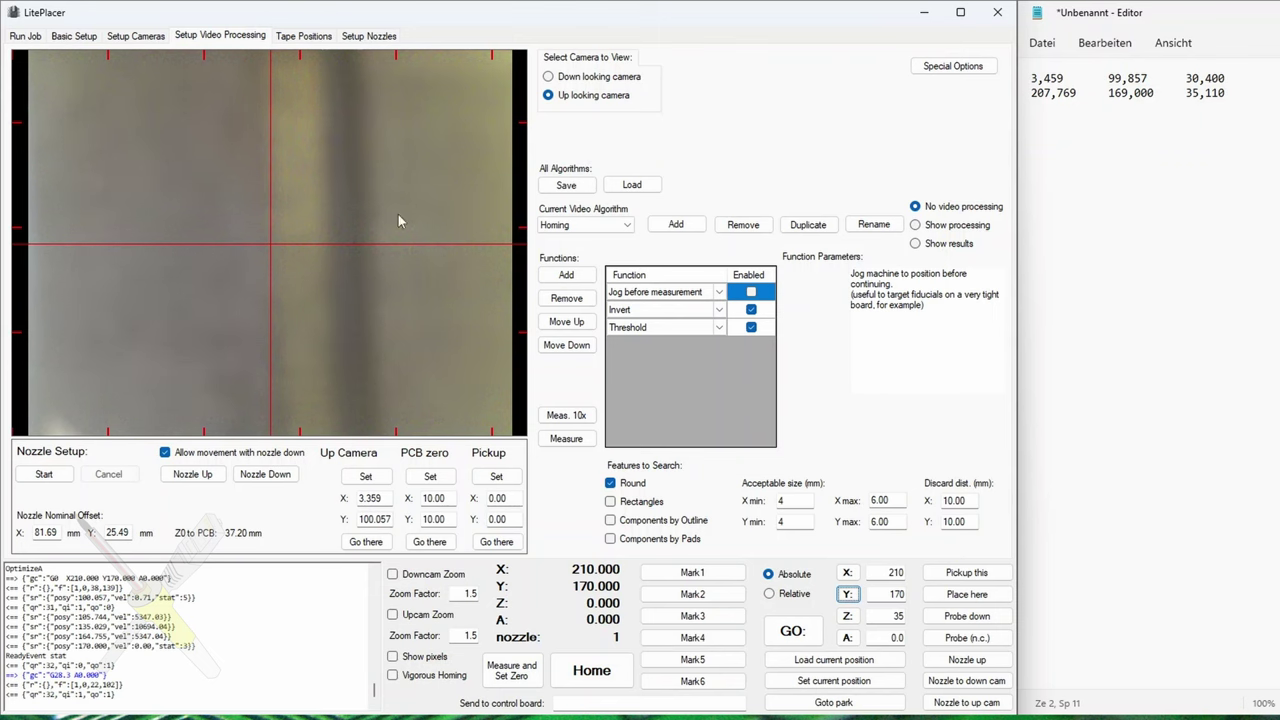
click(574, 78)
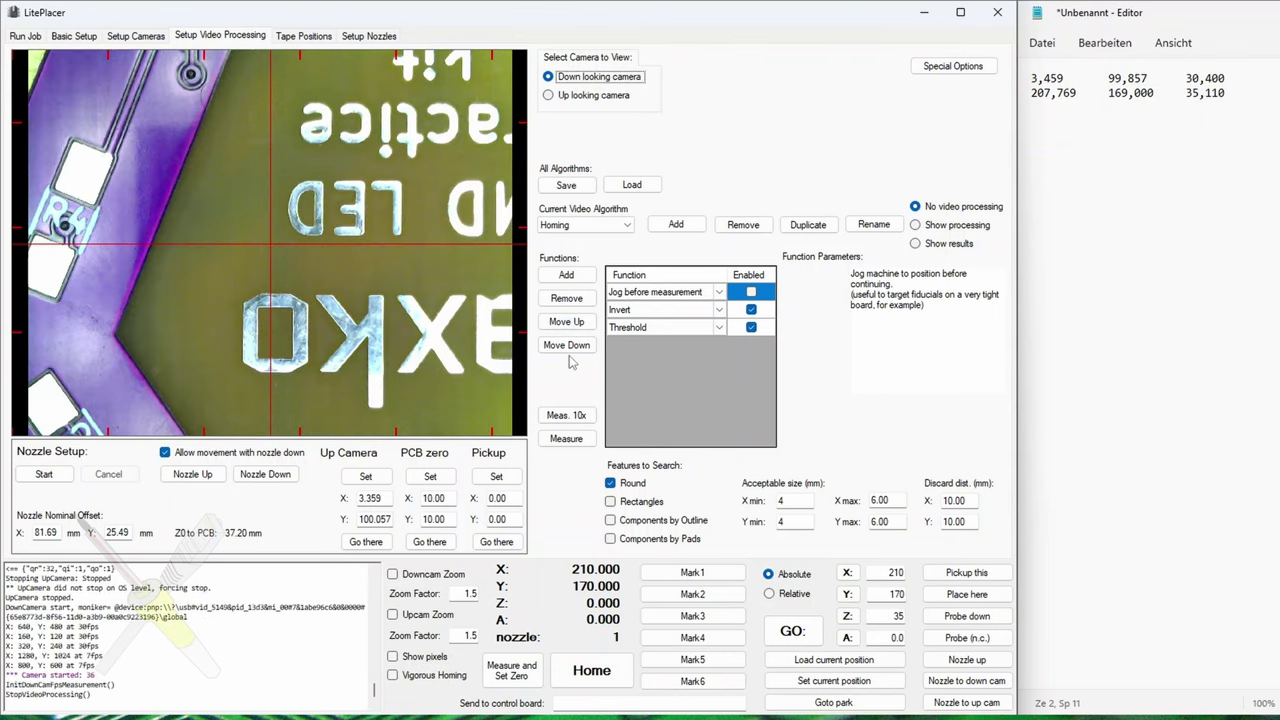
Jog the camera to the fixture corner at about X 195.80, Y 137.69 and store it as the Pickup and PCB zero locations.
key(F8)
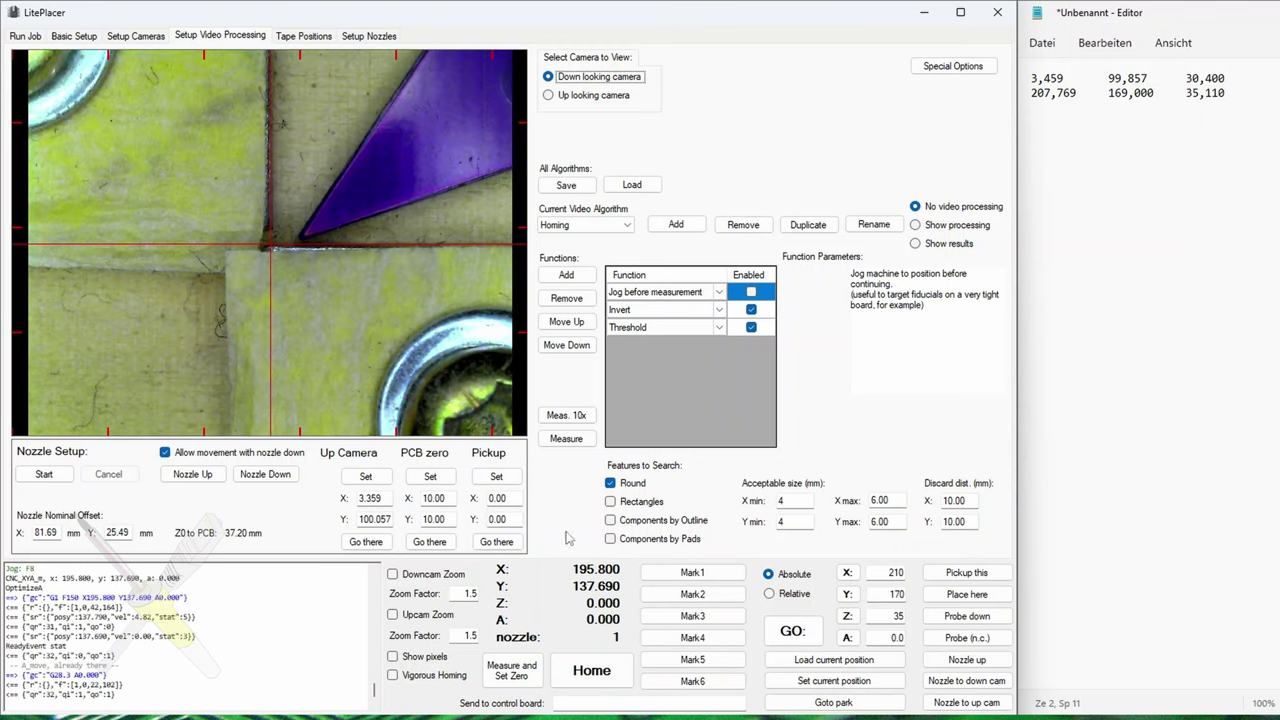
click(496, 476)
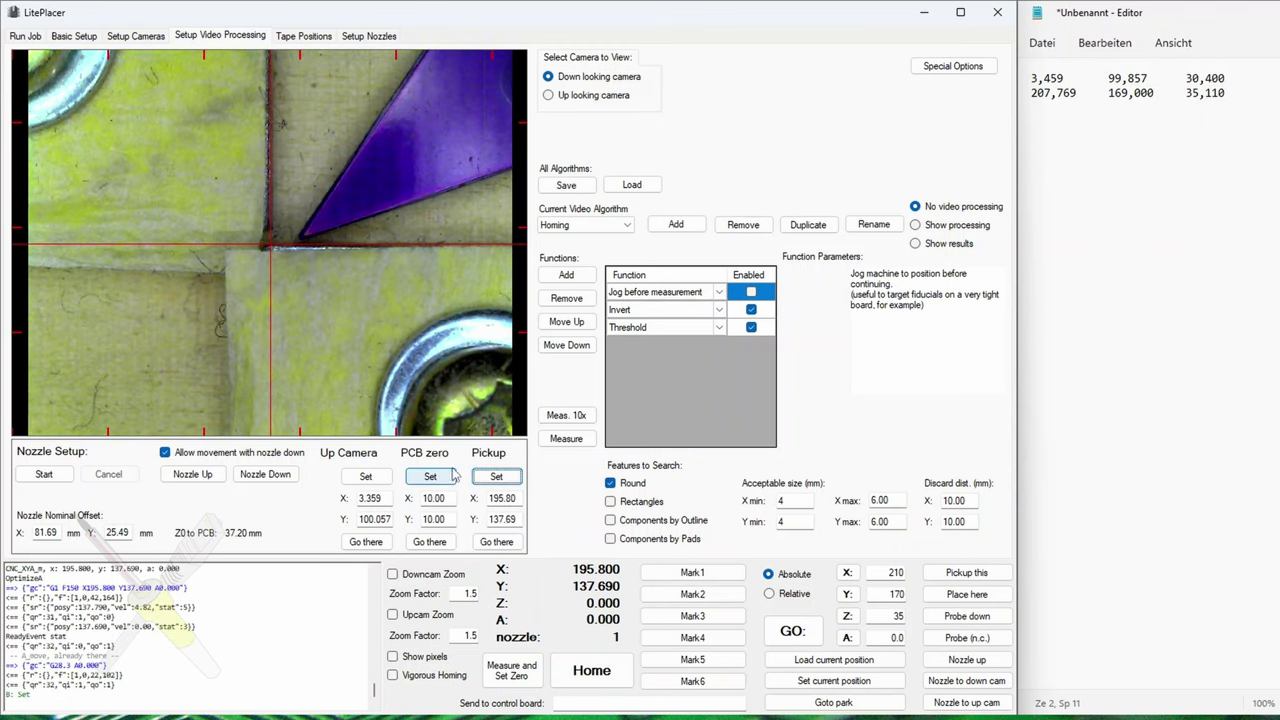
click(448, 477)
Move the nozzle to the down camera's point and store that position, X 277.49, Y 163.18, as PCB zero.
click(966, 680)
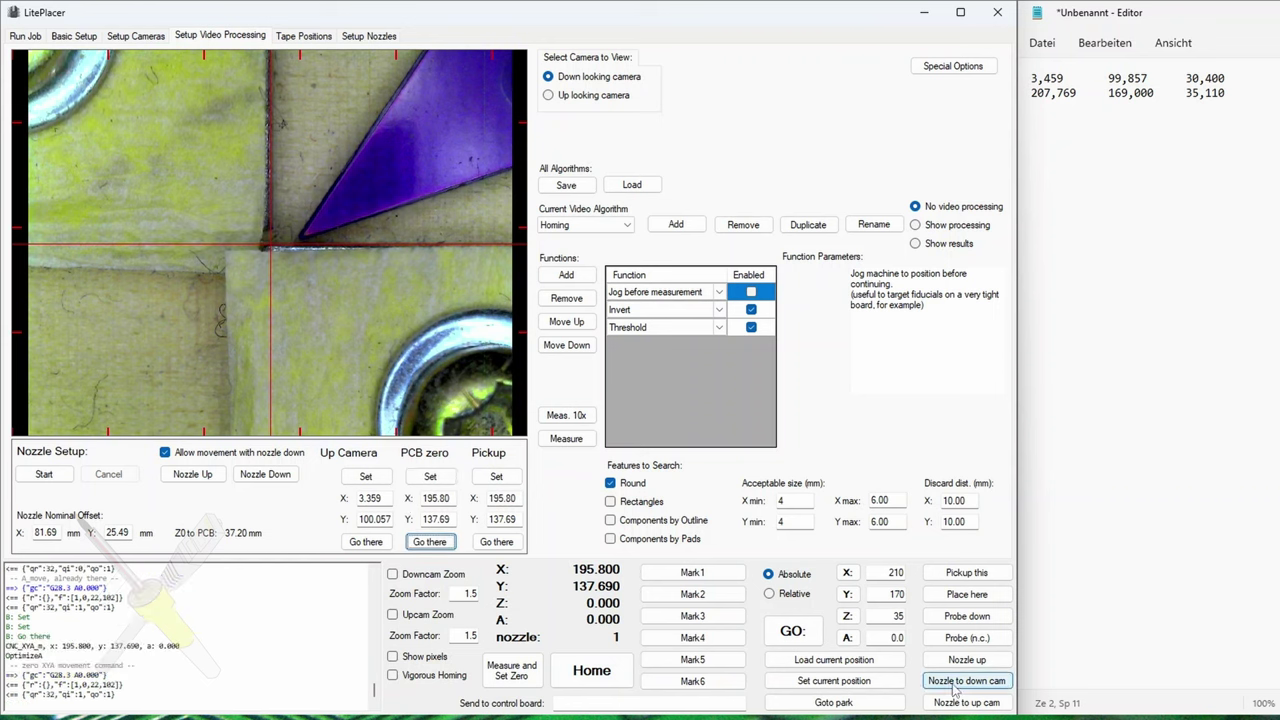
click(430, 477)
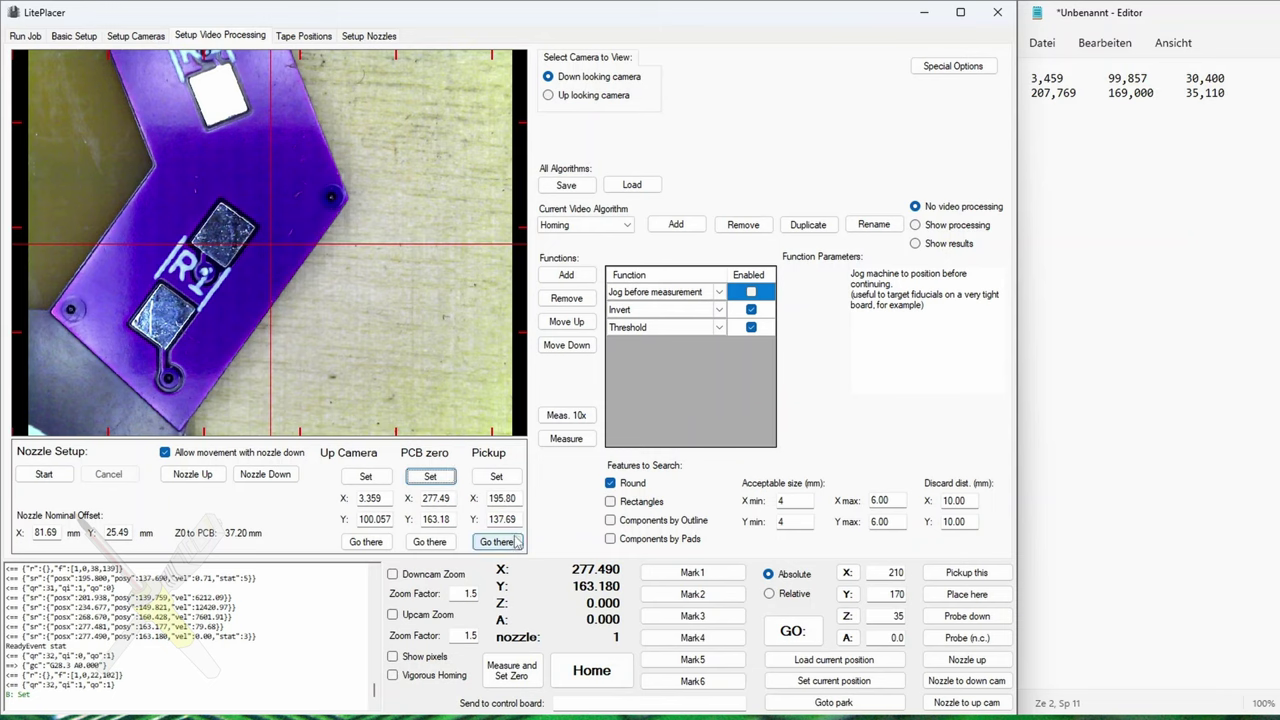
Move the machine to absolute X 207.769, Y 169 and set the current position as the Pickup location.
click(896, 572)
key(BackSpace)
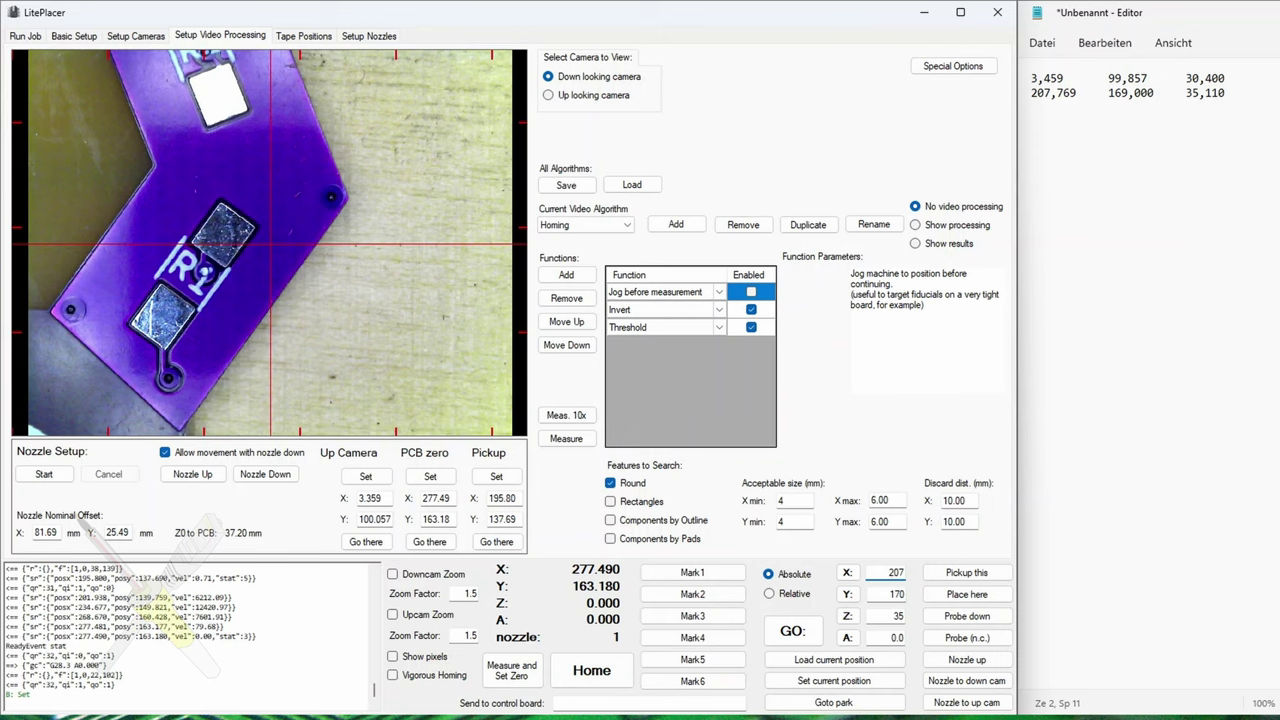
text(7.769)
key(Tab)
text(169)
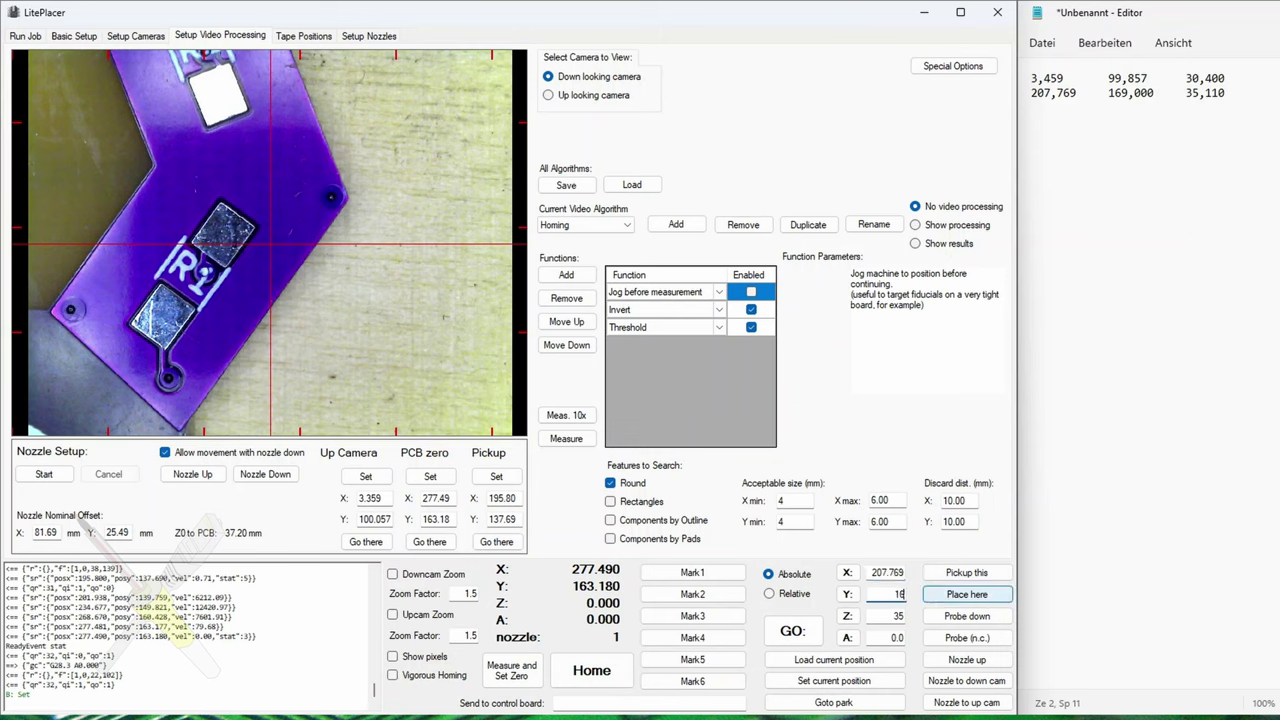
click(848, 594)
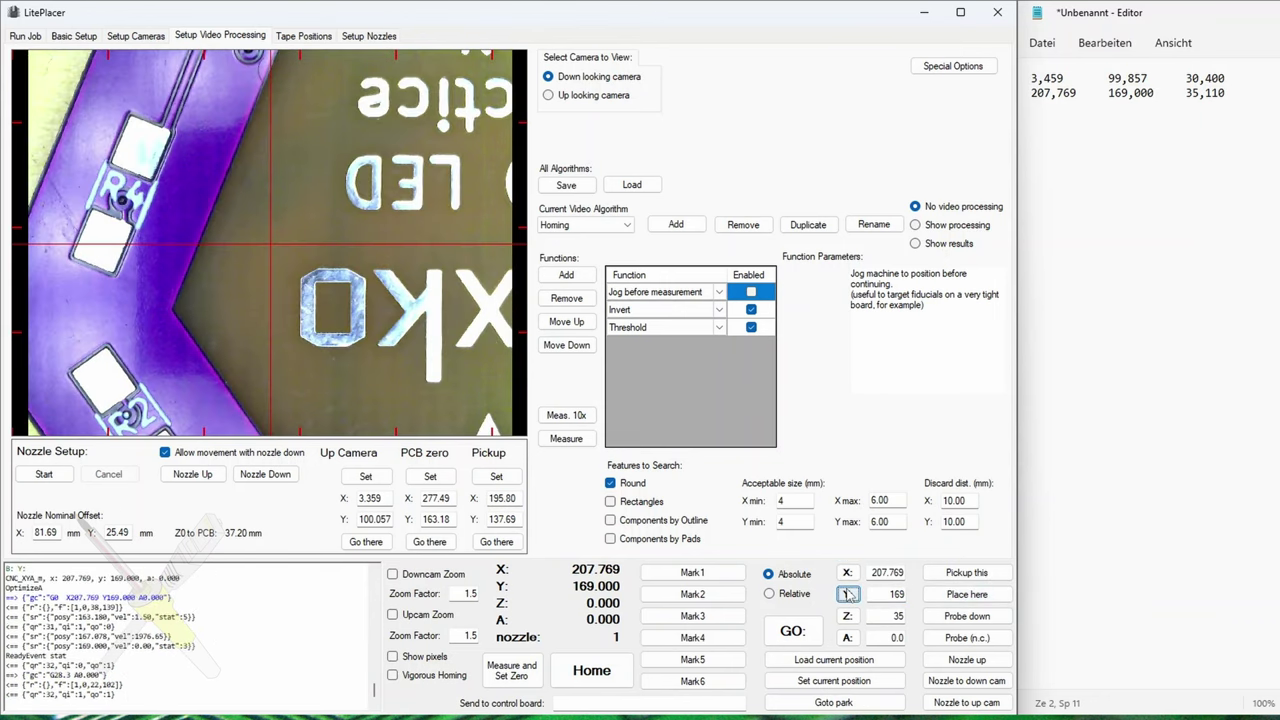
click(497, 477)
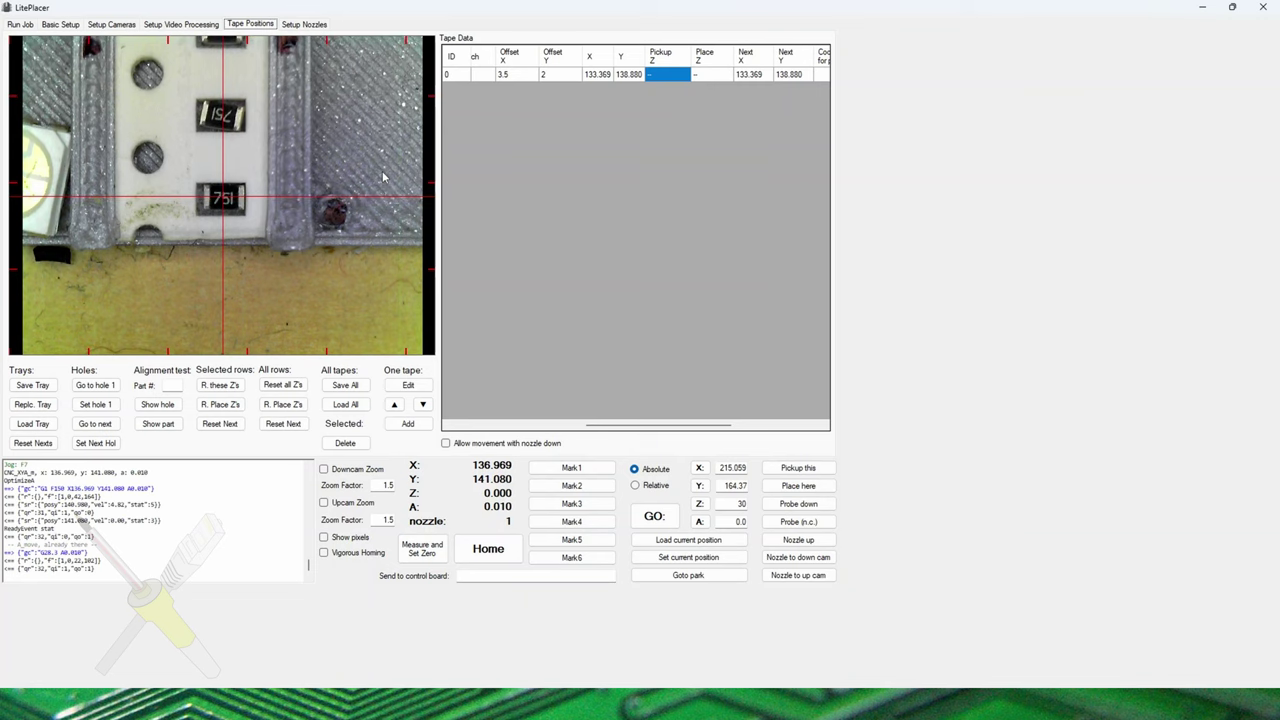
Move the nozzle over the 751 resistor in the tape that is under the down camera's crosshair.
click(799, 559)
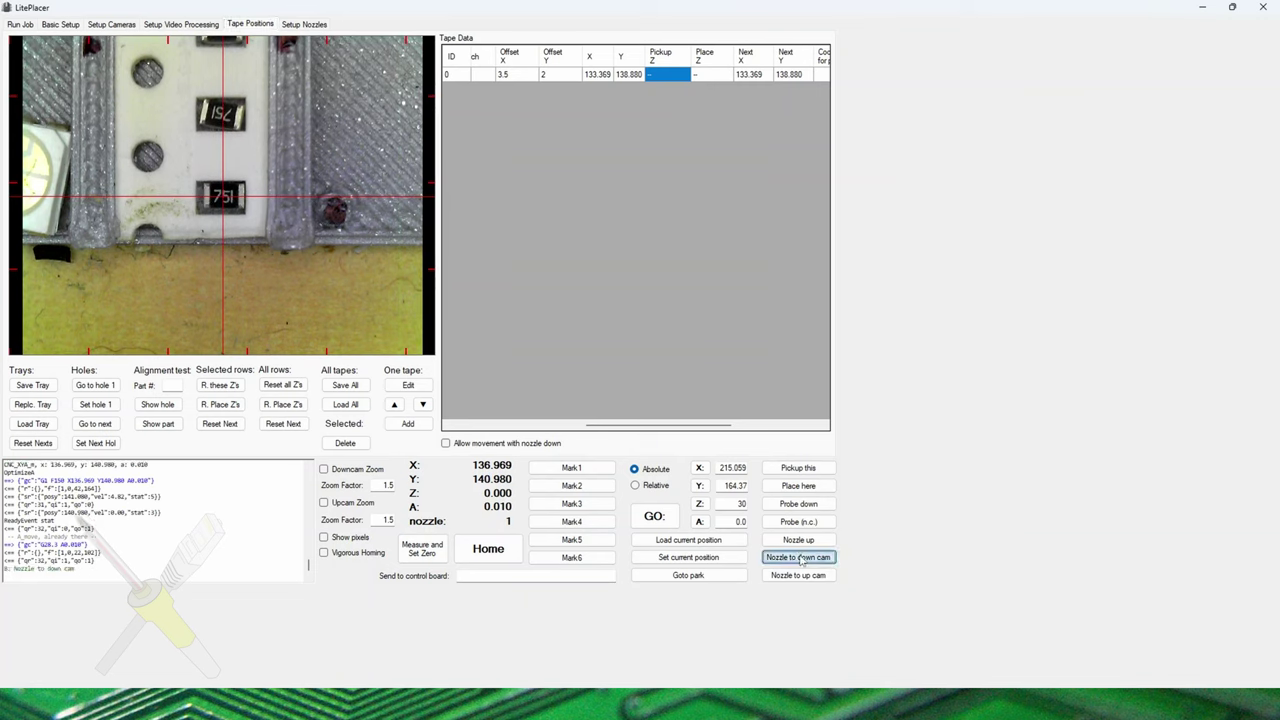